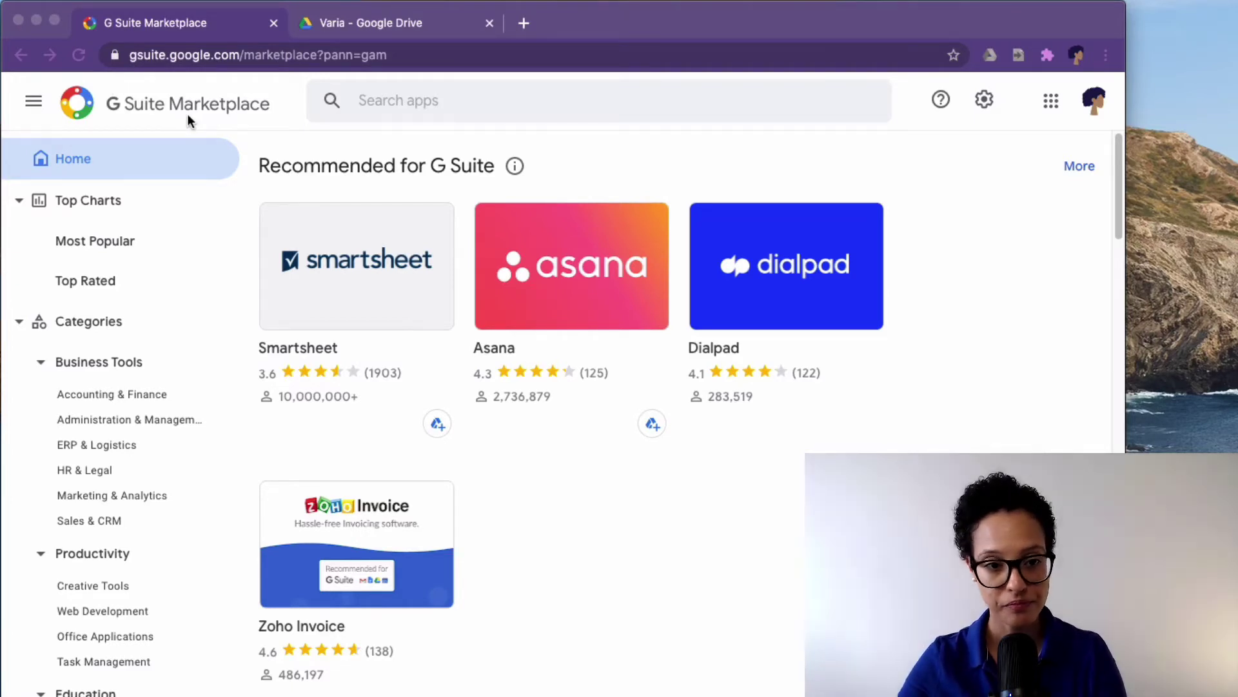
Search the Marketplace for 'zip e' and review the ZIP Extractor app page.
{"action": "left_click", "coordinate": [416, 103]}
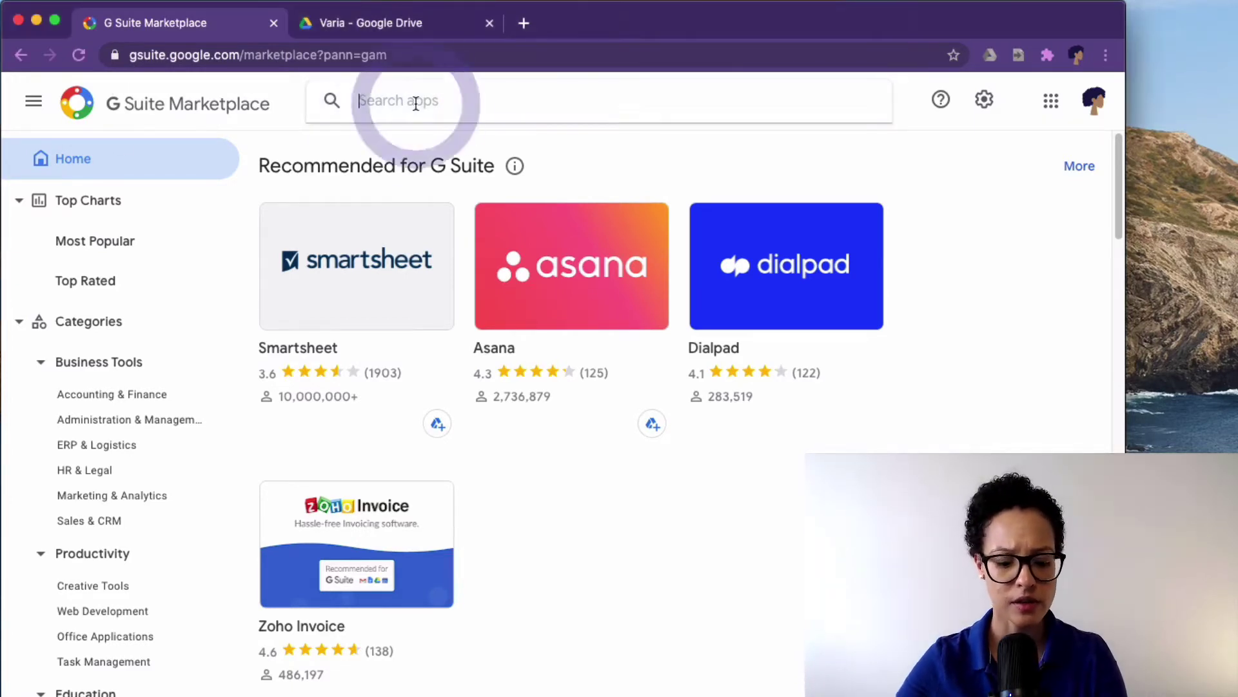
{"action": "type", "text": "zip e"}
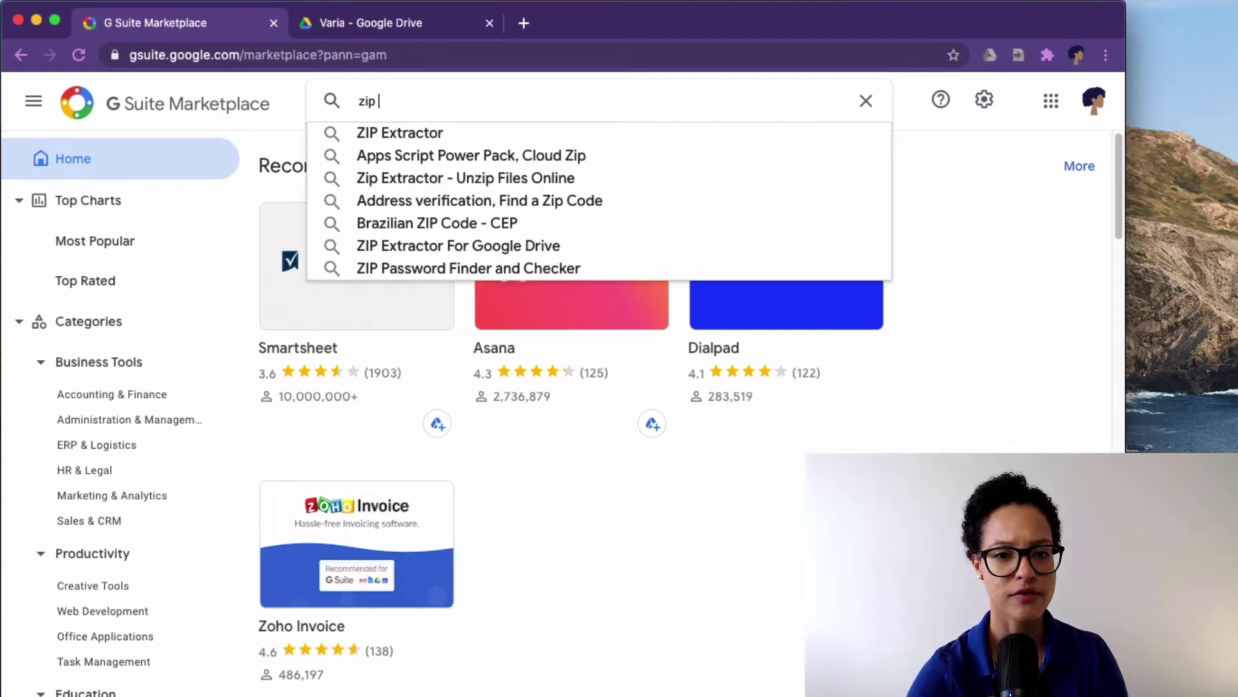
{"action": "left_click", "coordinate": [447, 133]}
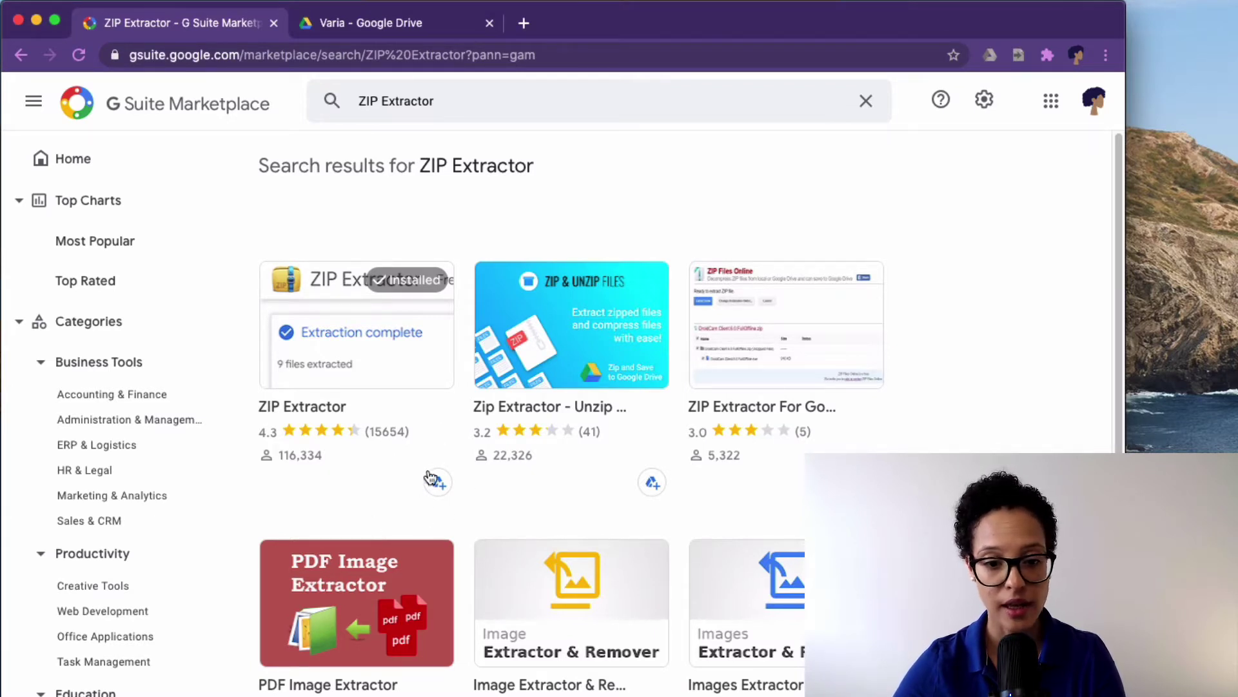
{"action": "left_click", "coordinate": [395, 356]}
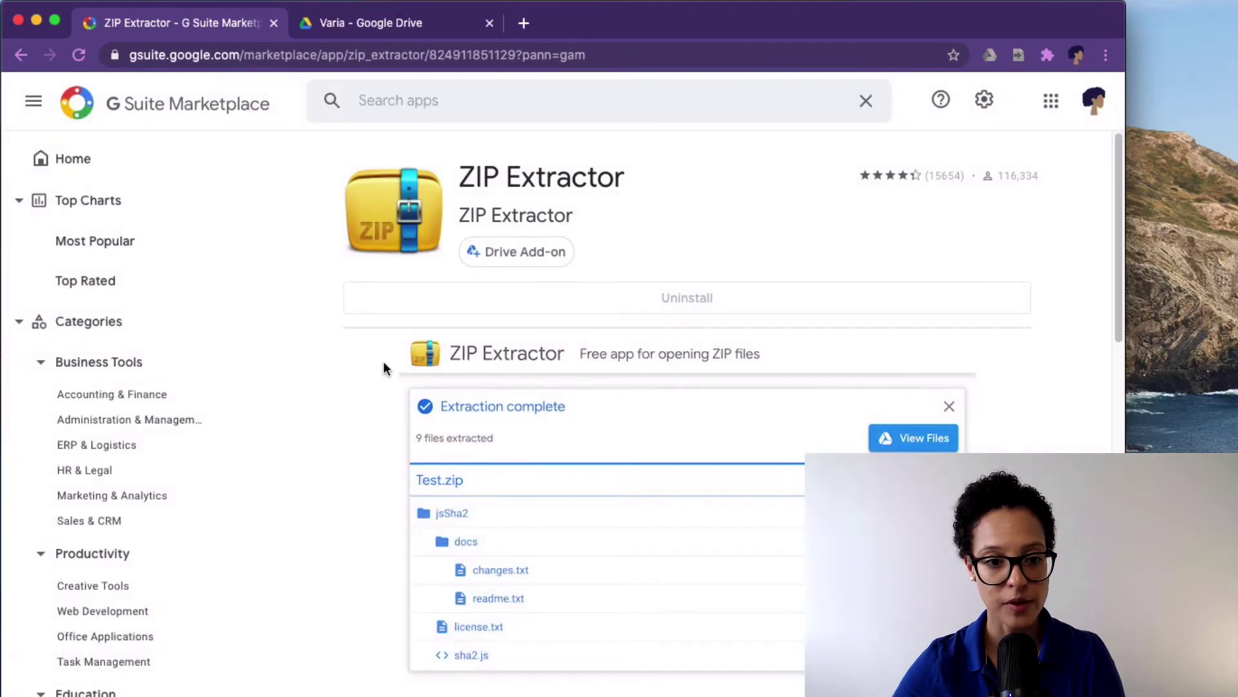
{"action": "scroll", "coordinate": [688, 323], "scroll_direction": "down", "scroll_amount": 10}
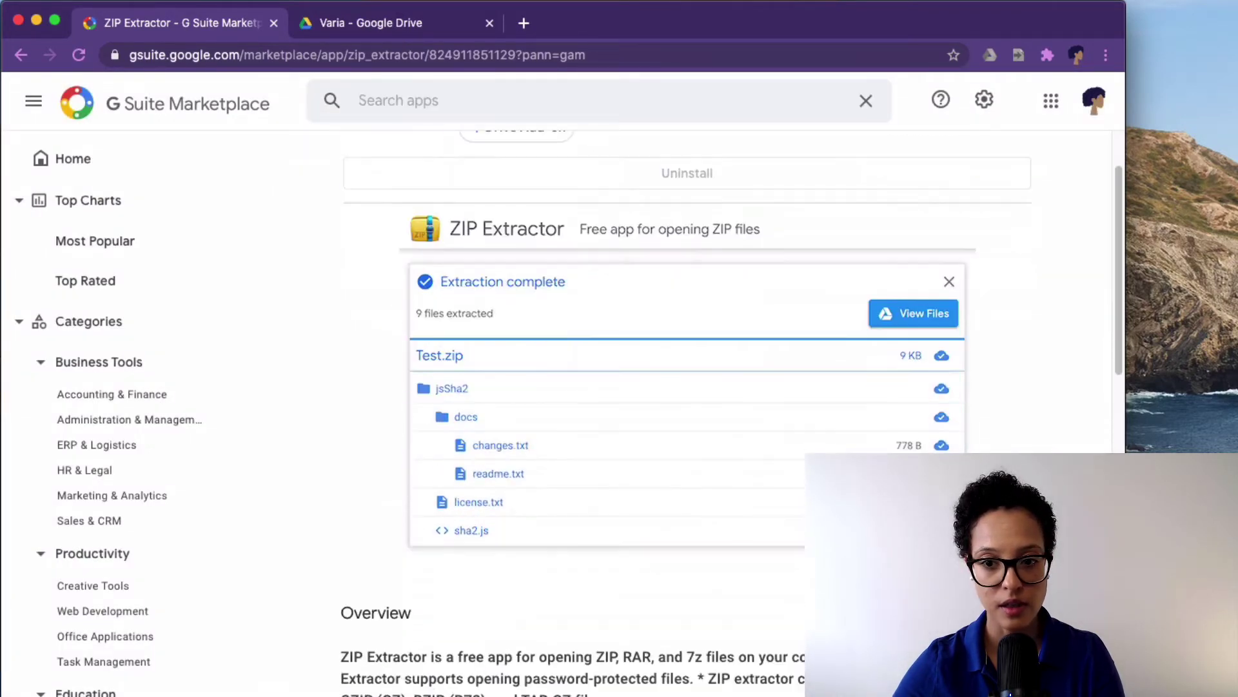
{"action": "scroll", "coordinate": [688, 387], "scroll_direction": "down", "scroll_amount": 2}
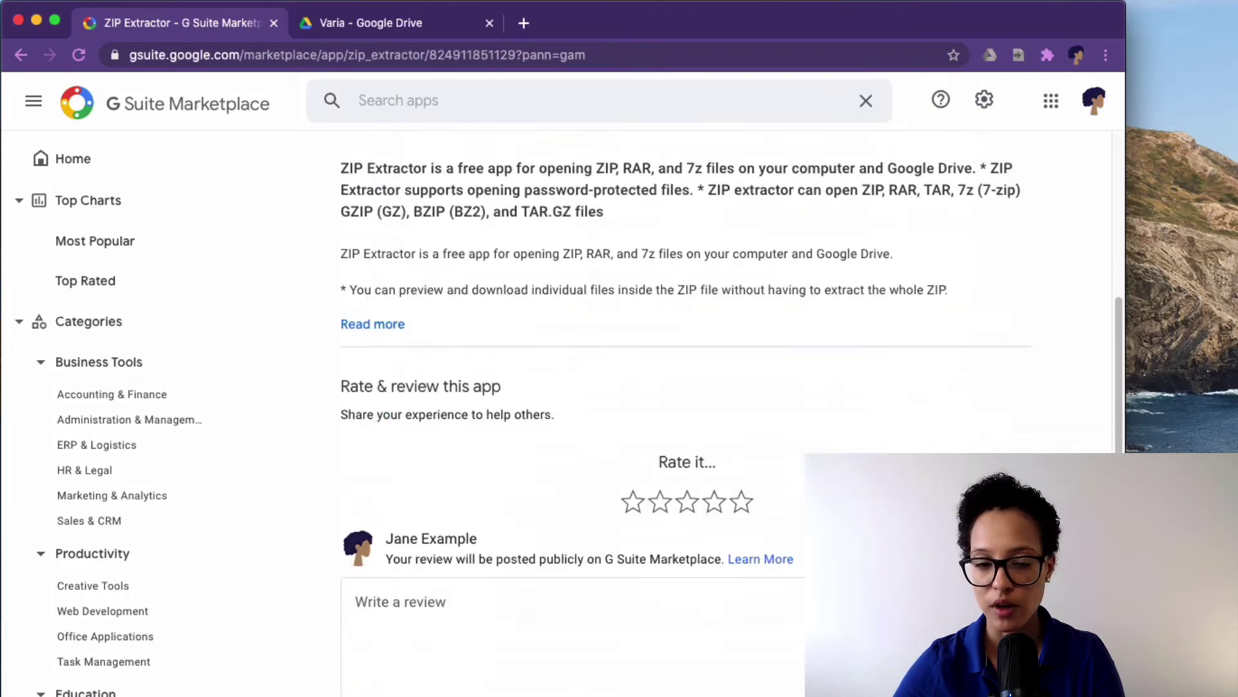
{"action": "scroll", "coordinate": [687, 387], "scroll_direction": "up", "scroll_amount": 15}
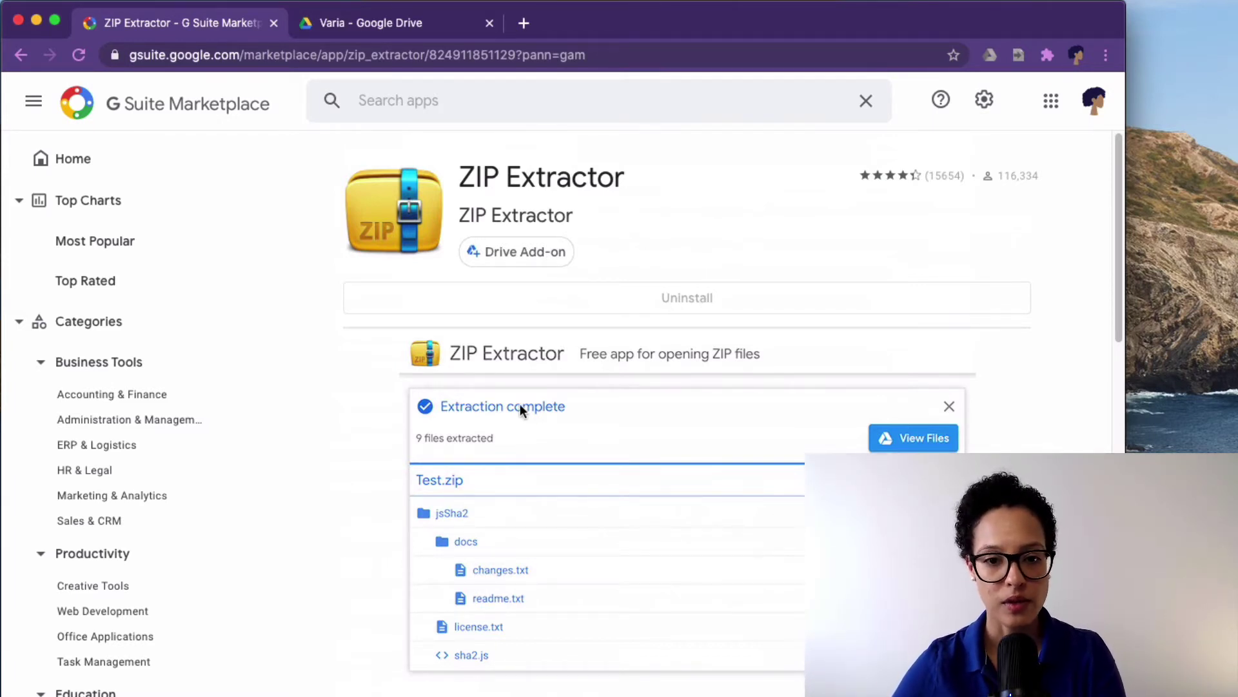
Preview demo.zip in the Varia folder and open it with ZIP Extractor.
{"action": "left_click", "coordinate": [385, 23]}
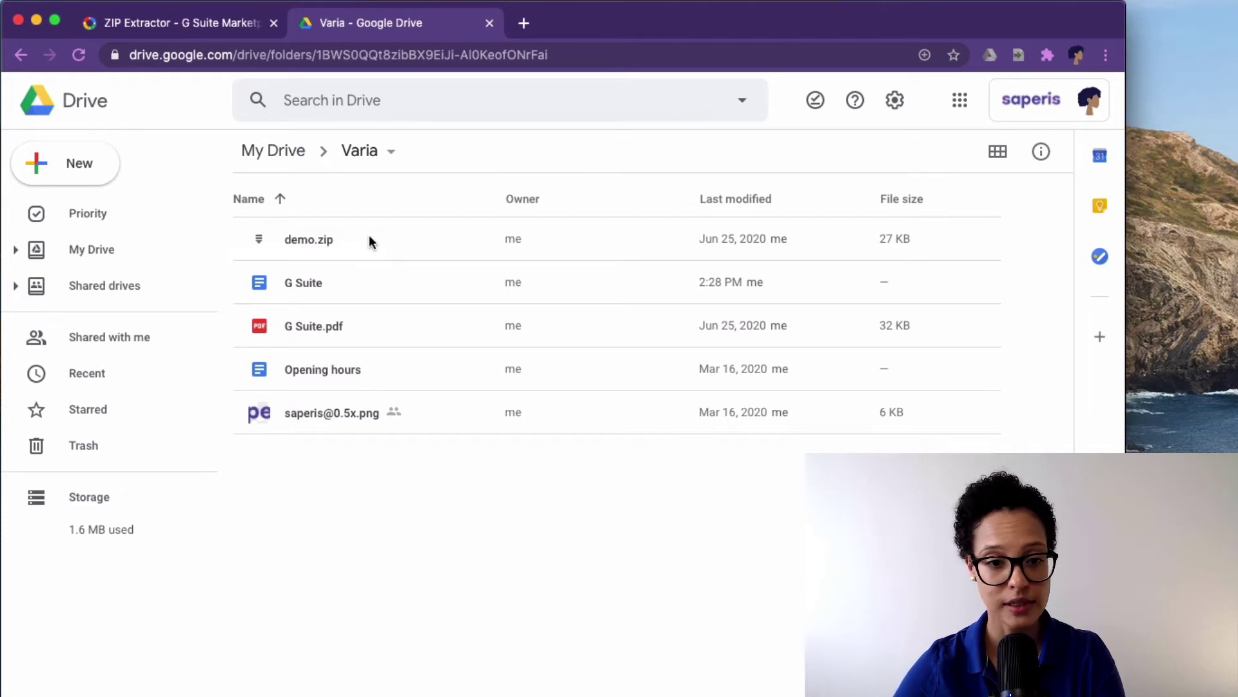
{"action": "double_click", "coordinate": [312, 237]}
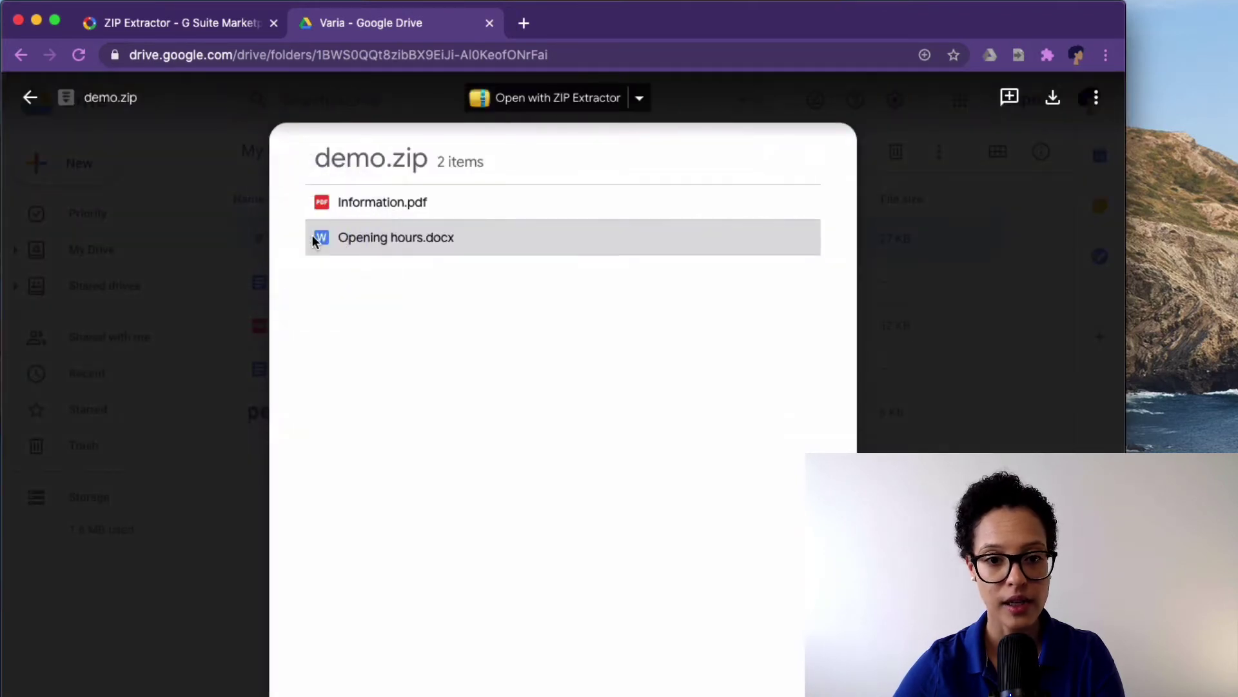
{"action": "left_click", "coordinate": [543, 101]}
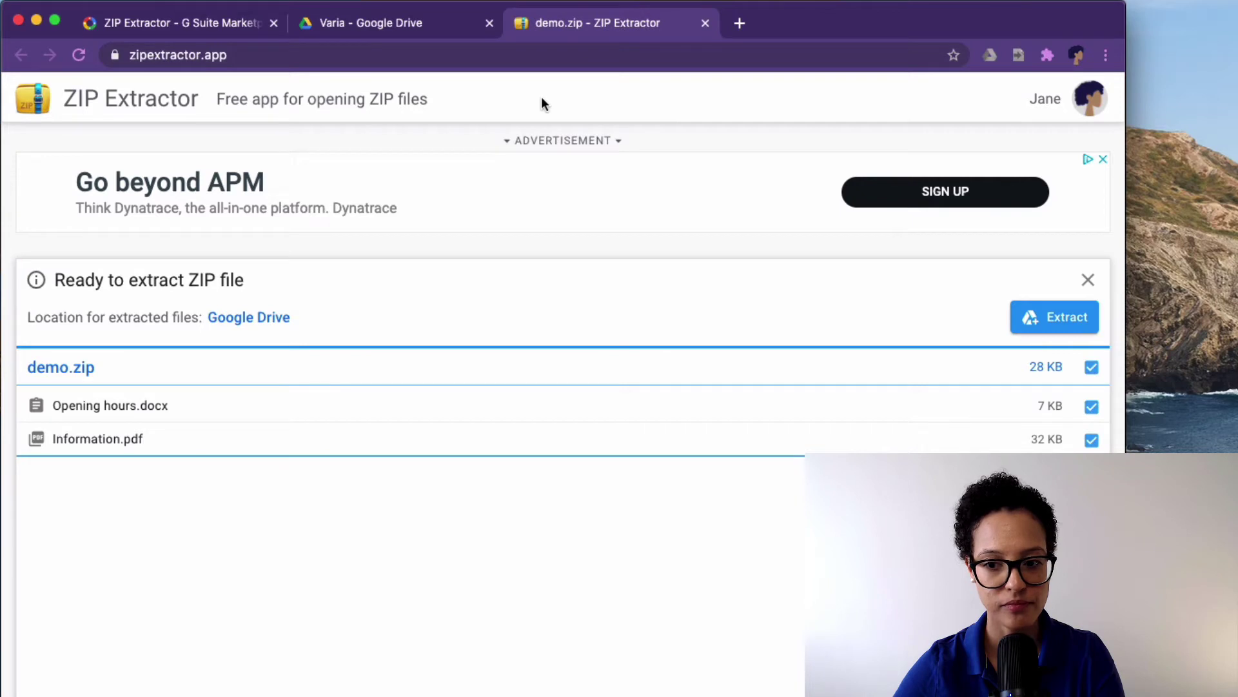
Extract Opening hours.docx and Information.pdf to Drive and view the unzipped folder.
{"action": "left_click", "coordinate": [1058, 317]}
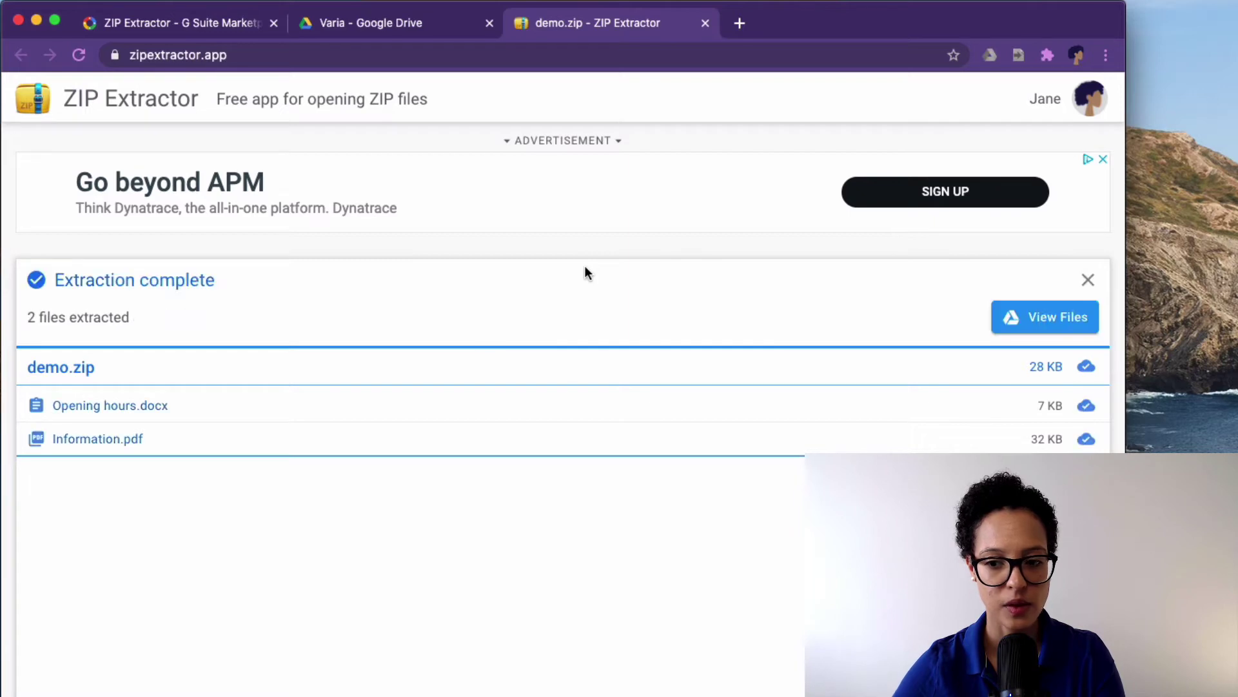
{"action": "left_click", "coordinate": [1032, 317]}
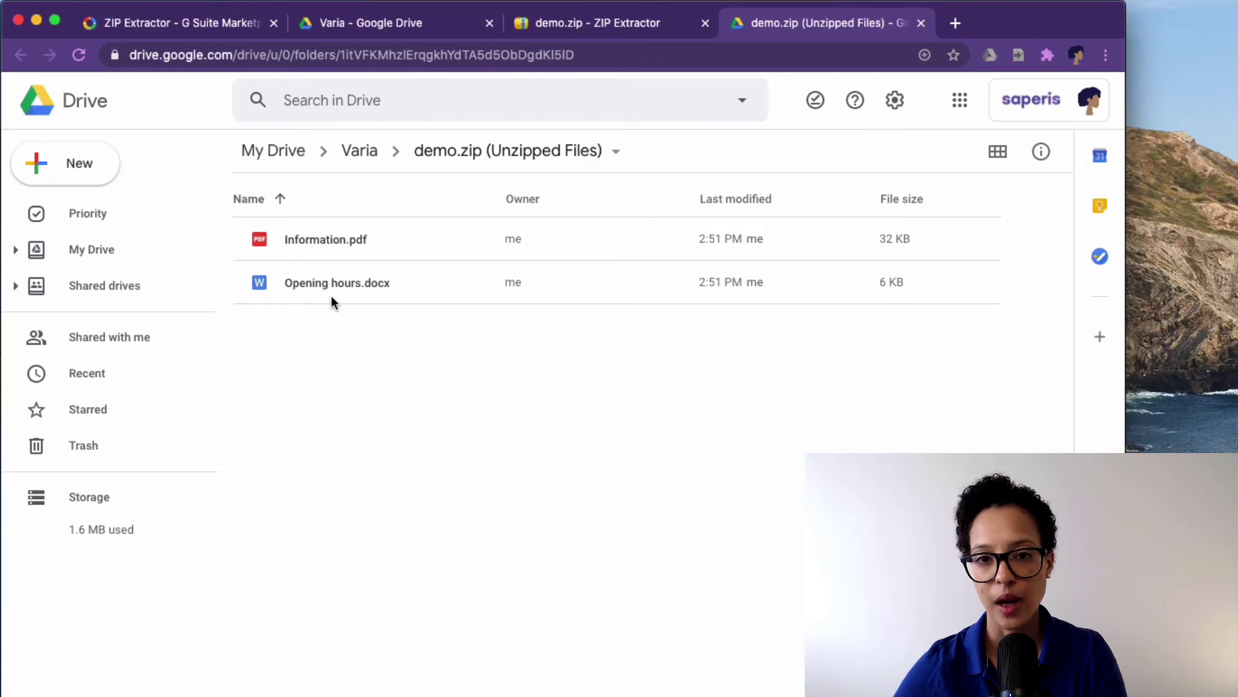
Preview the extracted Information.pdf, then close the preview.
{"action": "double_click", "coordinate": [333, 238]}
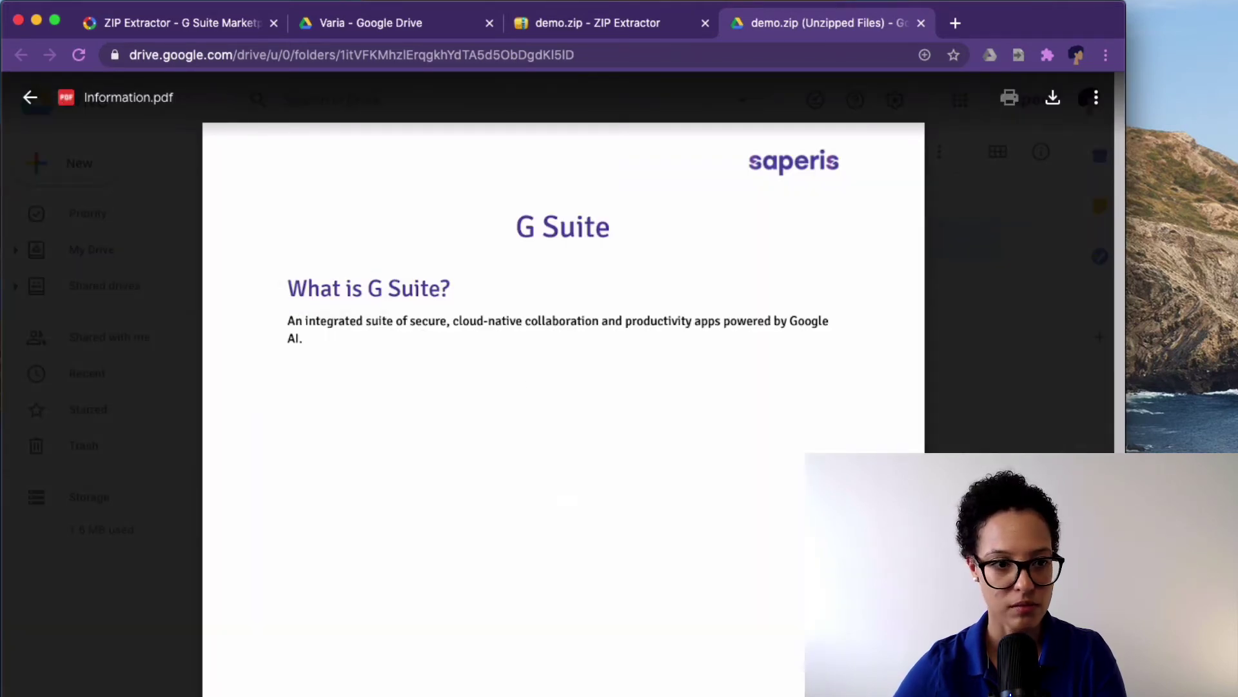
{"action": "left_click", "coordinate": [30, 98]}
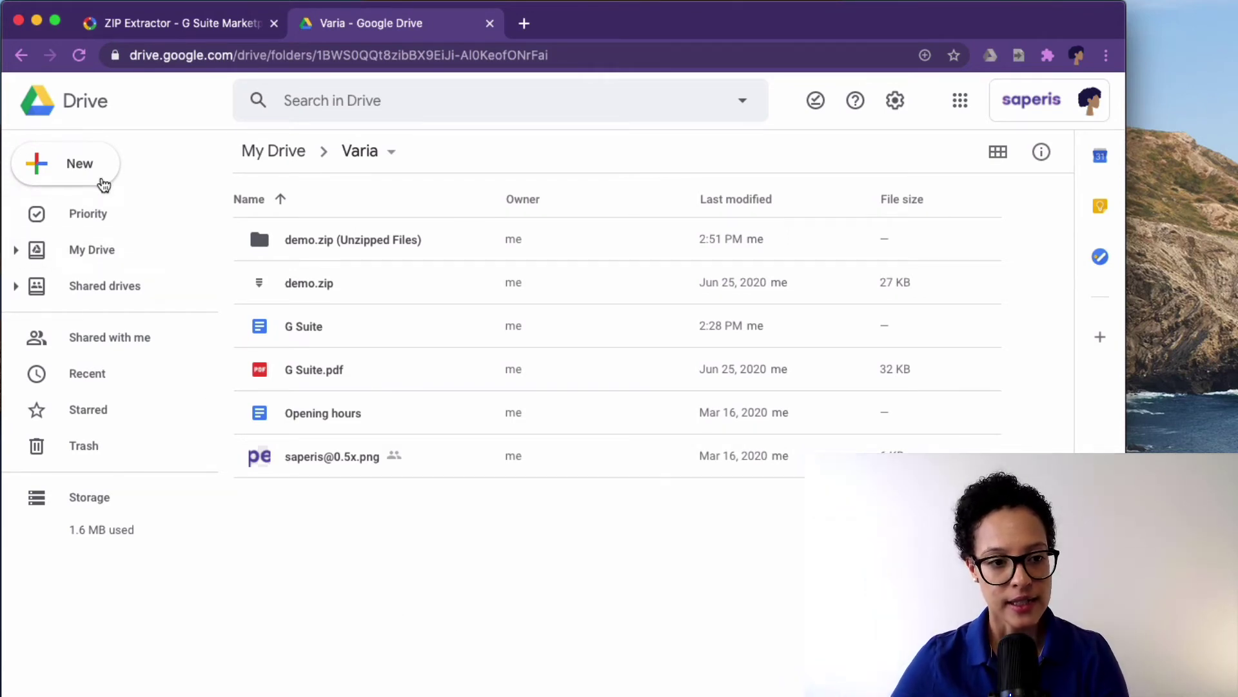
Launch ZIP Extractor from Drive's New menu and start a new ZIP named demo.zip.
{"action": "left_click", "coordinate": [82, 163]}
{"action": "mouse_move", "coordinate": [265, 372]}
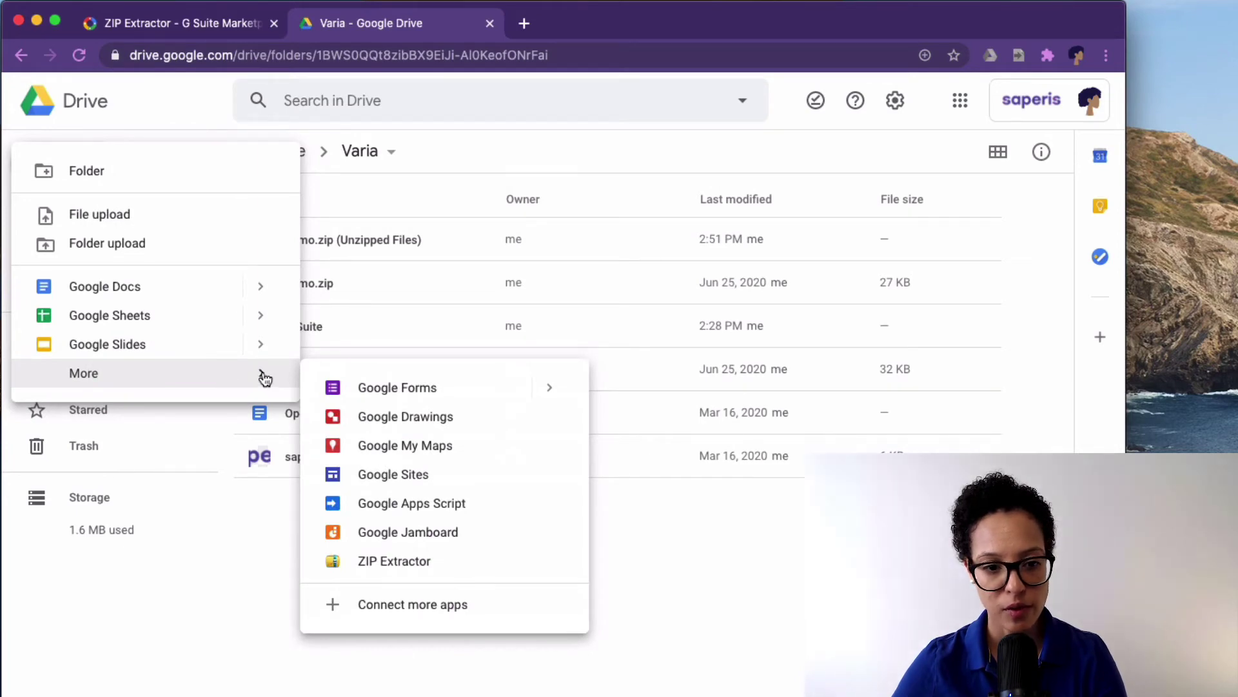
{"action": "left_click", "coordinate": [473, 560]}
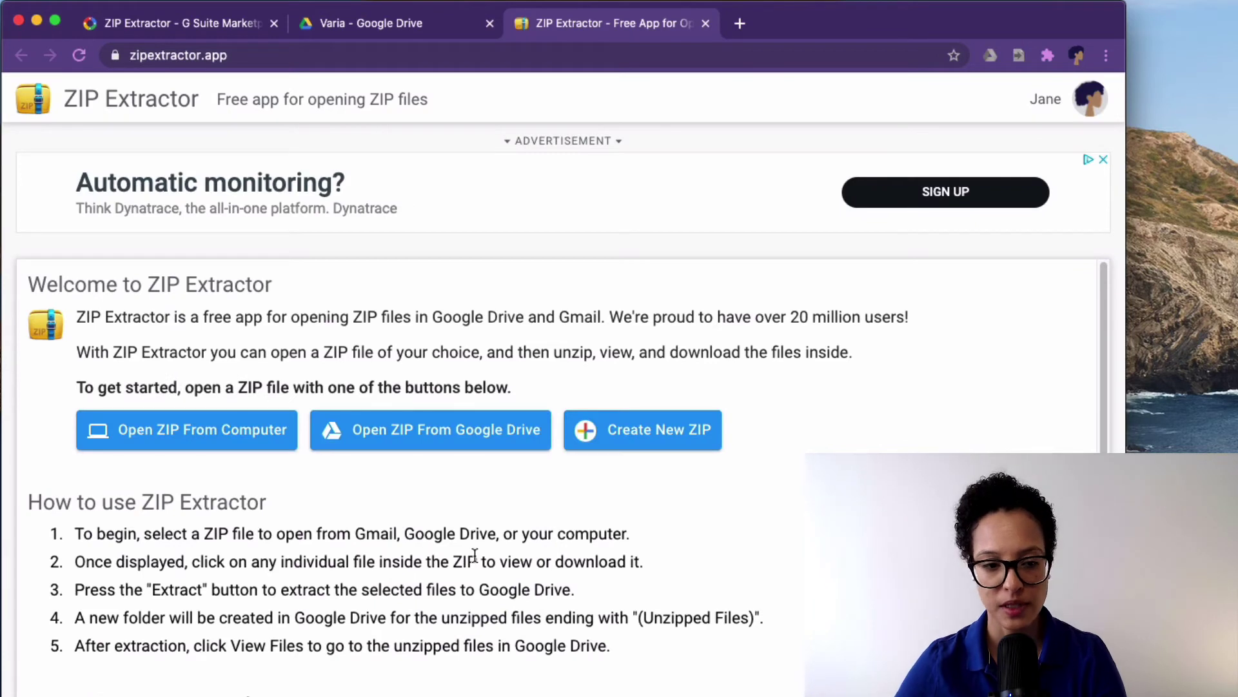
{"action": "left_click", "coordinate": [685, 429]}
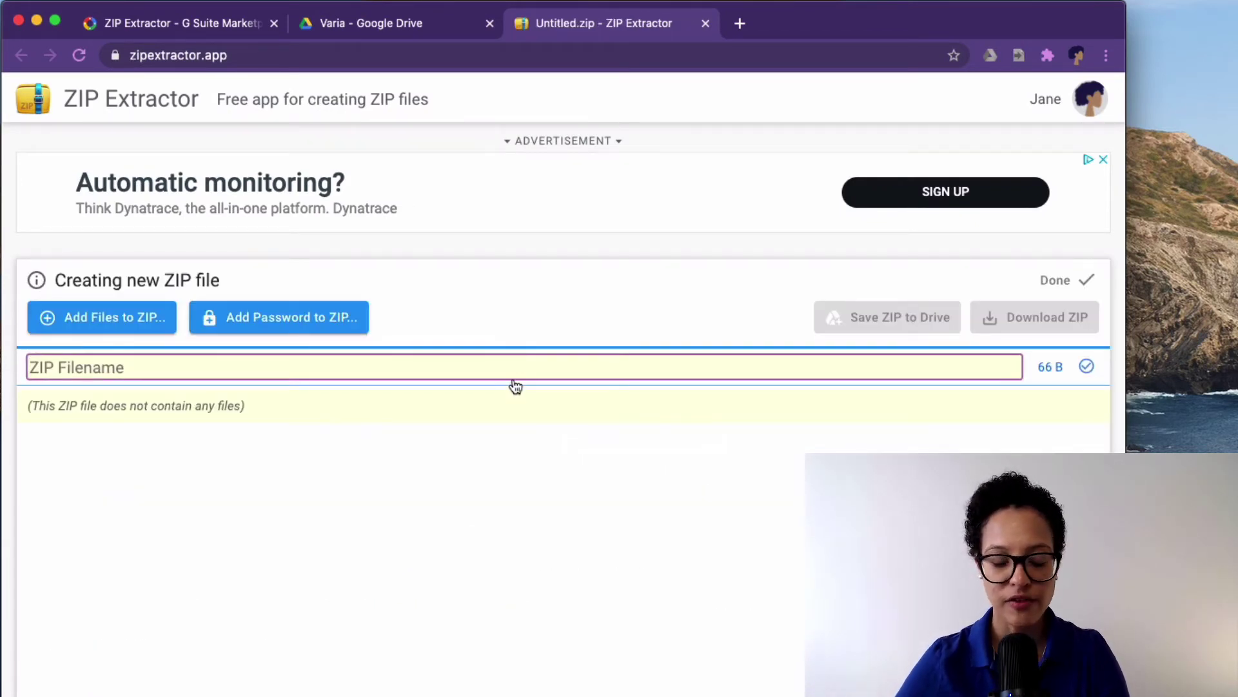
{"action": "type", "text": "demo"}
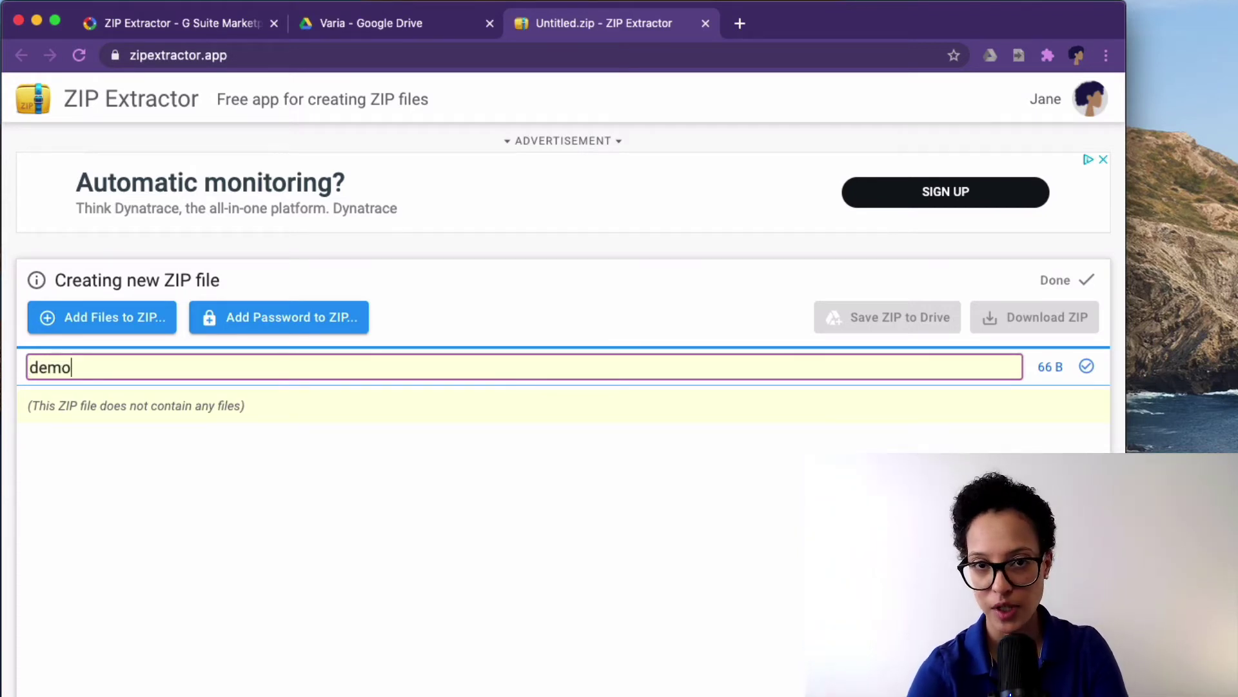
{"action": "key", "text": "super+l"}
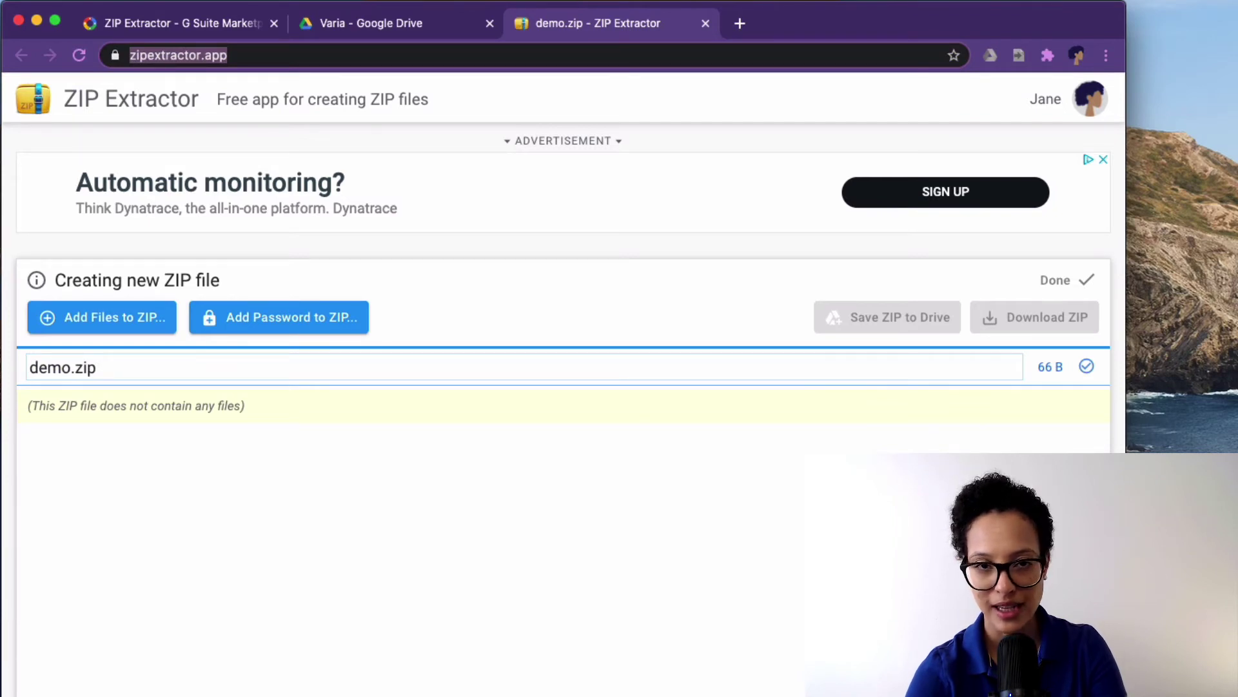
Open the Google Drive file chooser and cancel it without adding any files.
{"action": "left_click", "coordinate": [100, 315]}
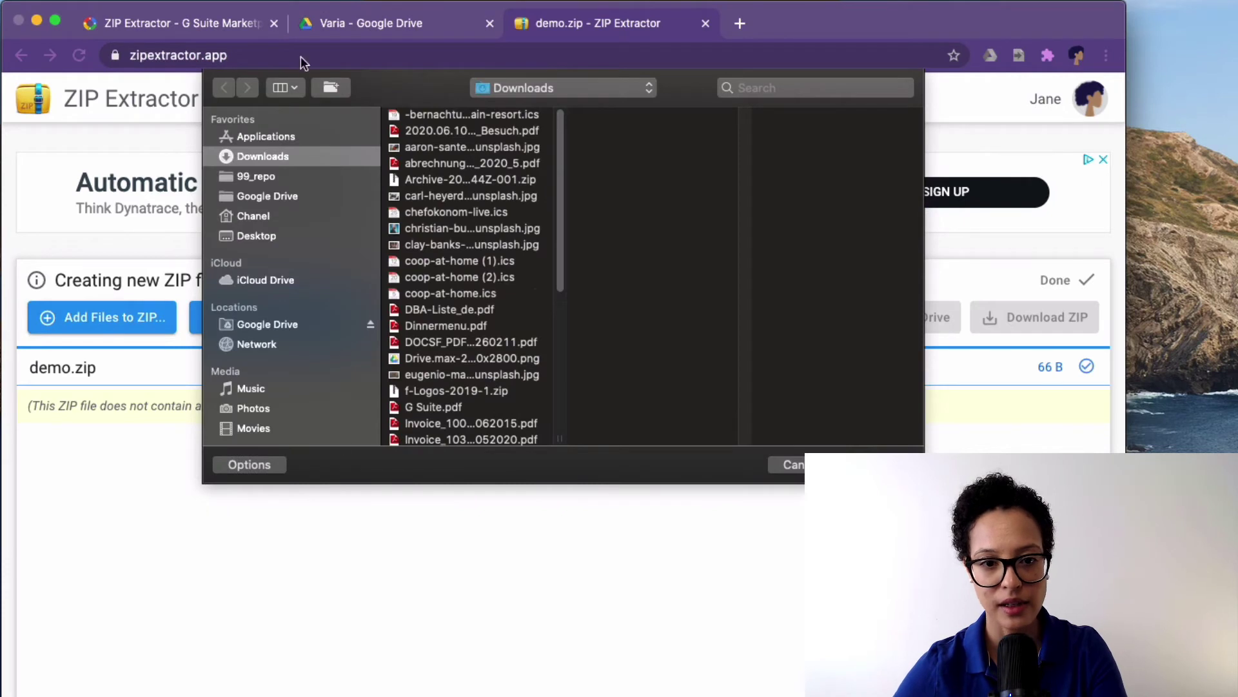
{"action": "left_click", "coordinate": [268, 326]}
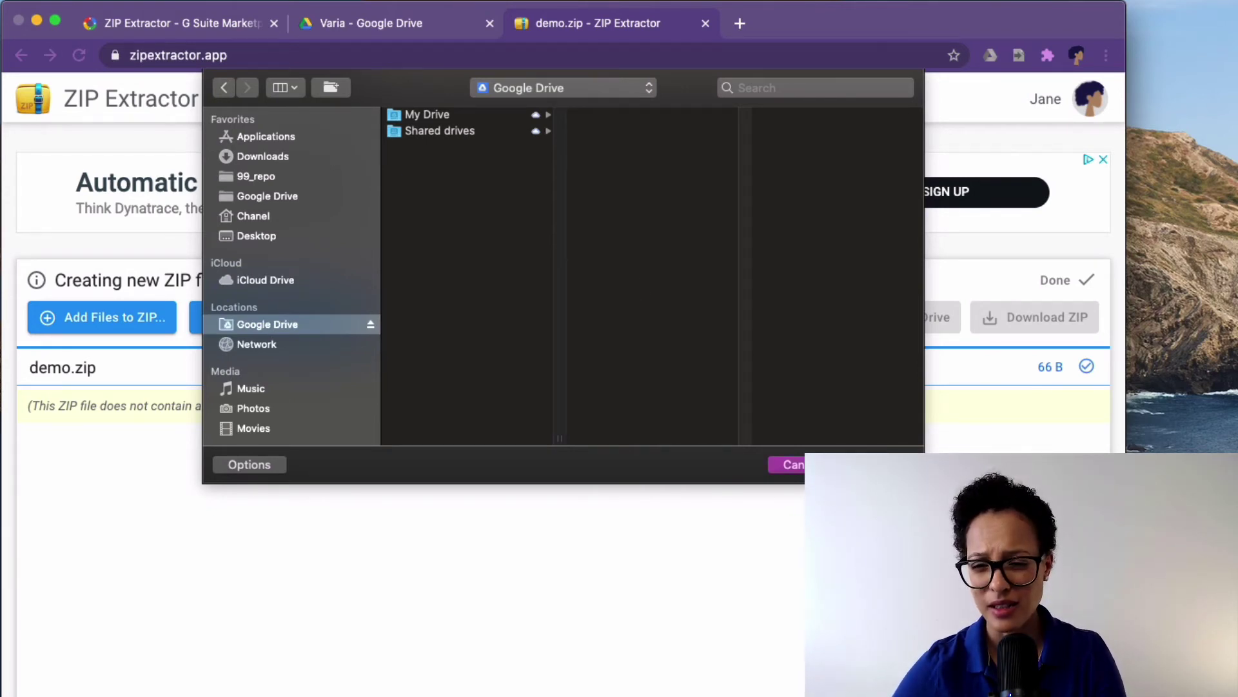
{"action": "left_click", "coordinate": [787, 465]}
{"action": "left_click", "coordinate": [498, 476]}
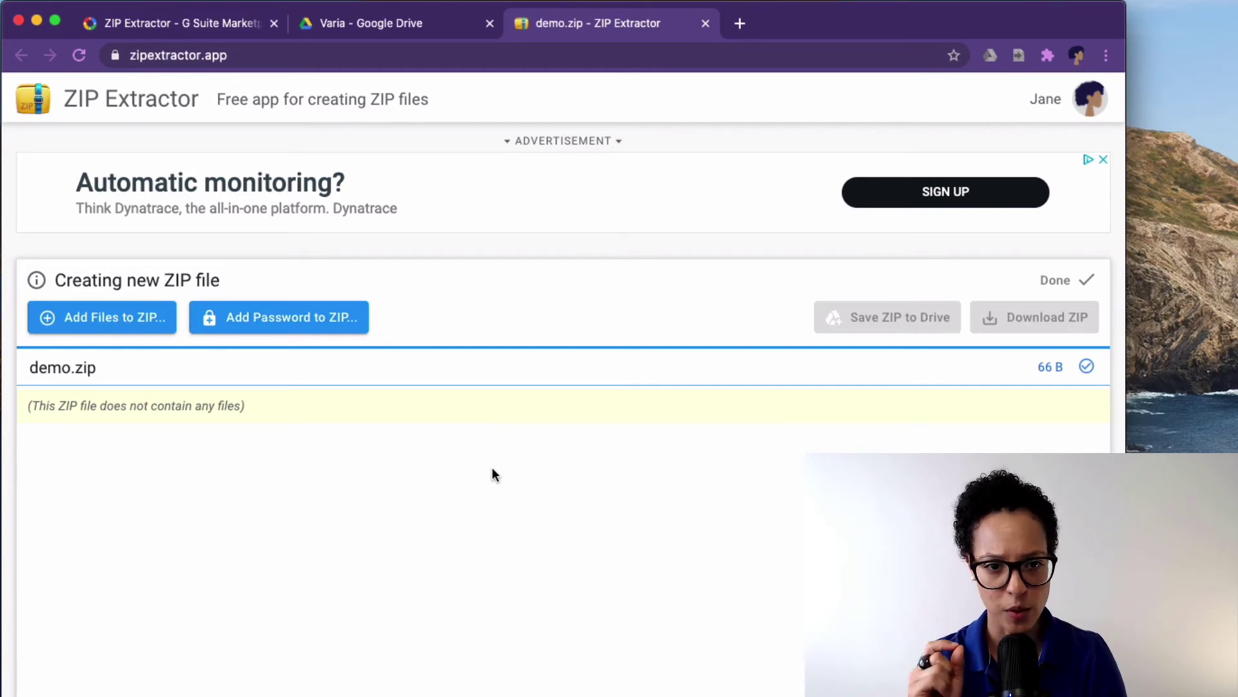
Open G Suite.pdf from the Varia folder with ZIP Extractor to zip it.
{"action": "left_click", "coordinate": [361, 23]}
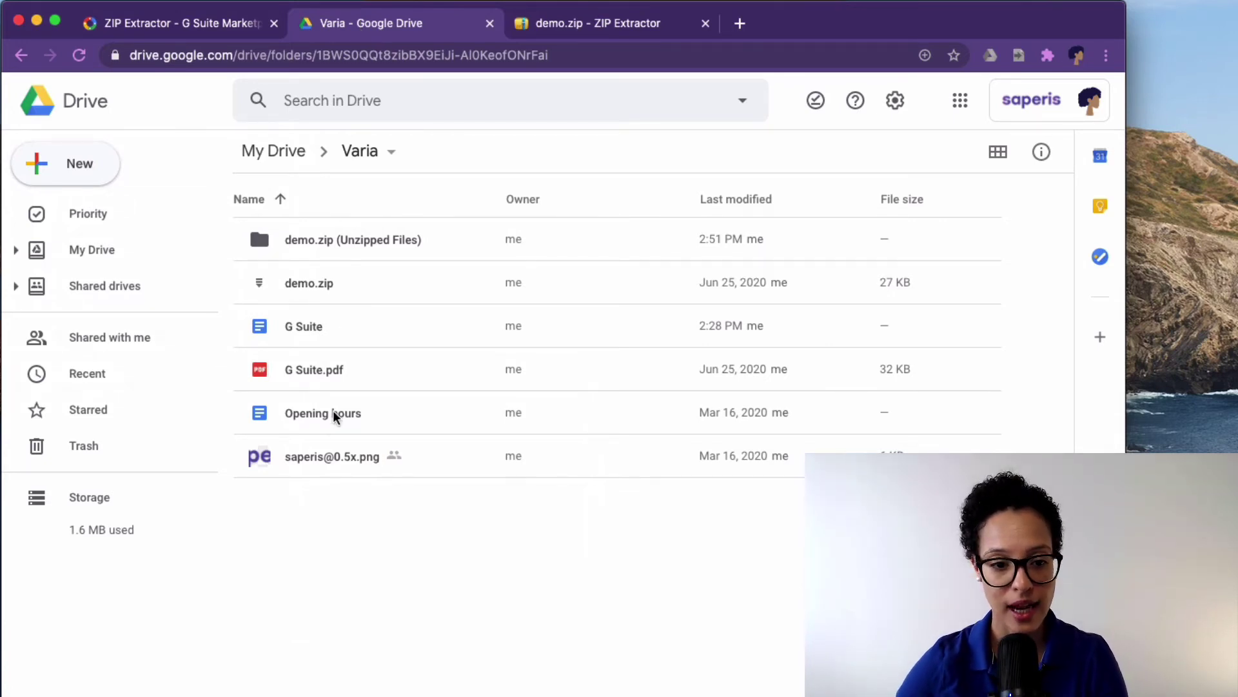
{"action": "right_click", "coordinate": [323, 375]}
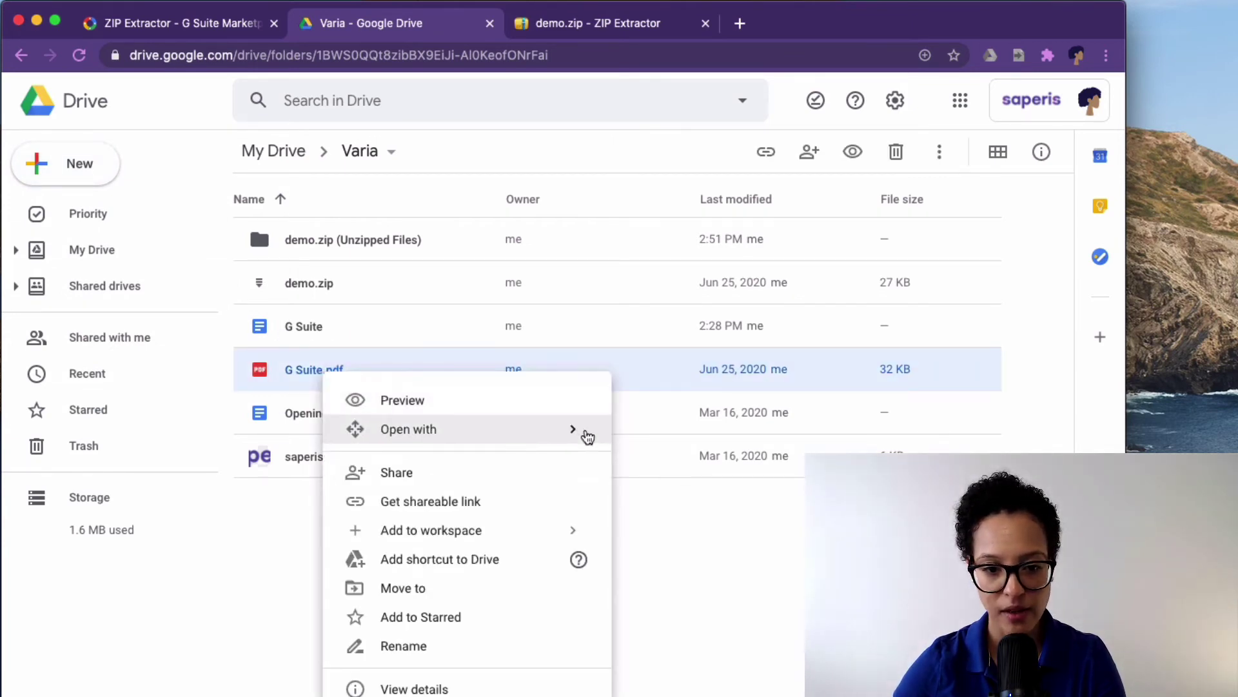
{"action": "mouse_move", "coordinate": [578, 431]}
{"action": "left_click", "coordinate": [716, 477]}
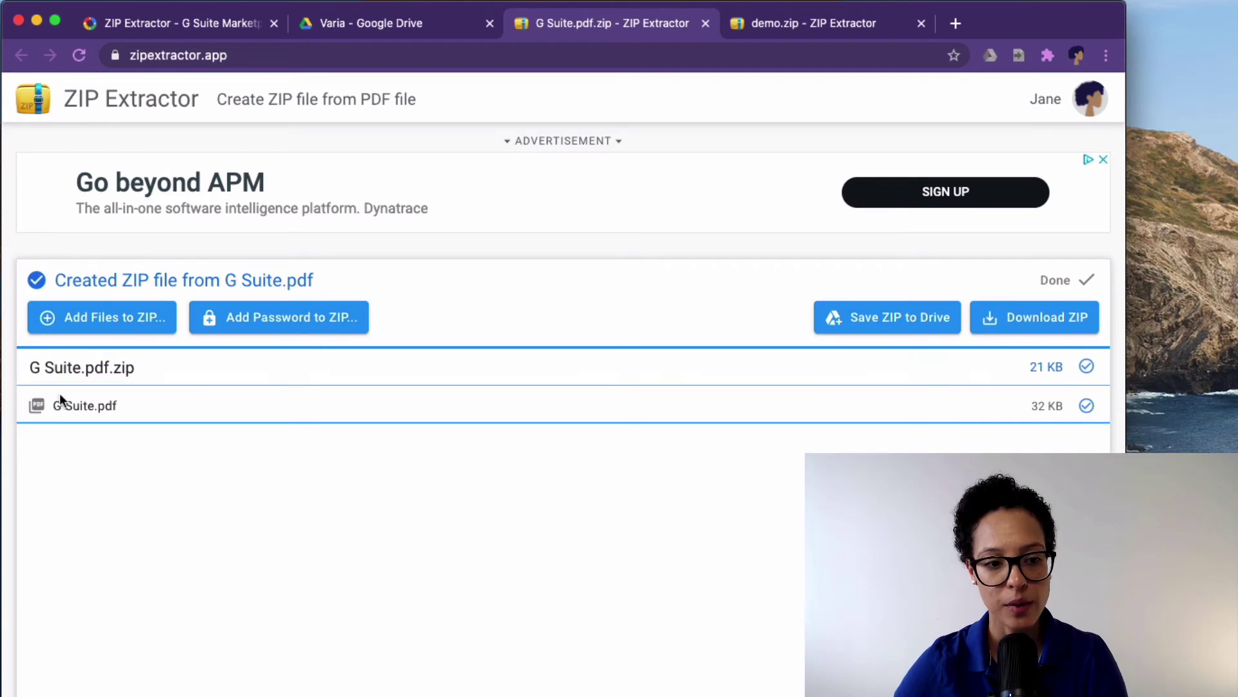
Rename the zip to 'demo new.zip', save it to Google Drive and view it there.
{"action": "left_click", "coordinate": [99, 371]}
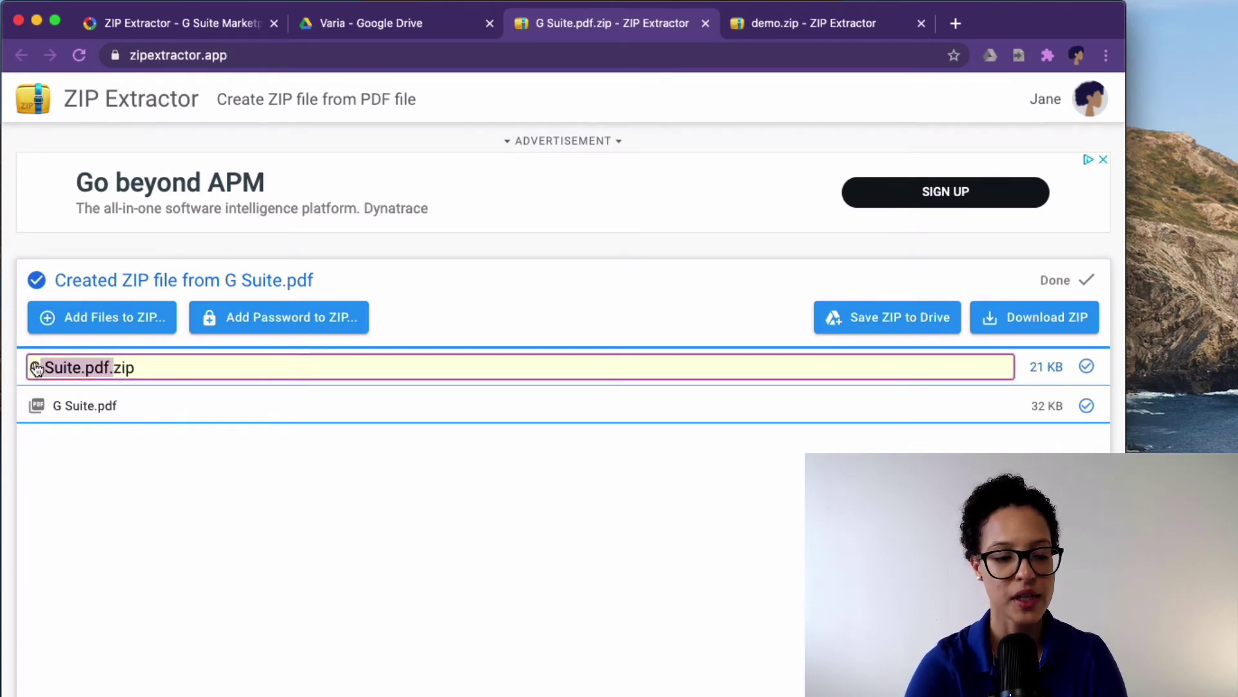
{"action": "key", "text": "BackSpace"}
{"action": "key", "text": "BackSpace"}
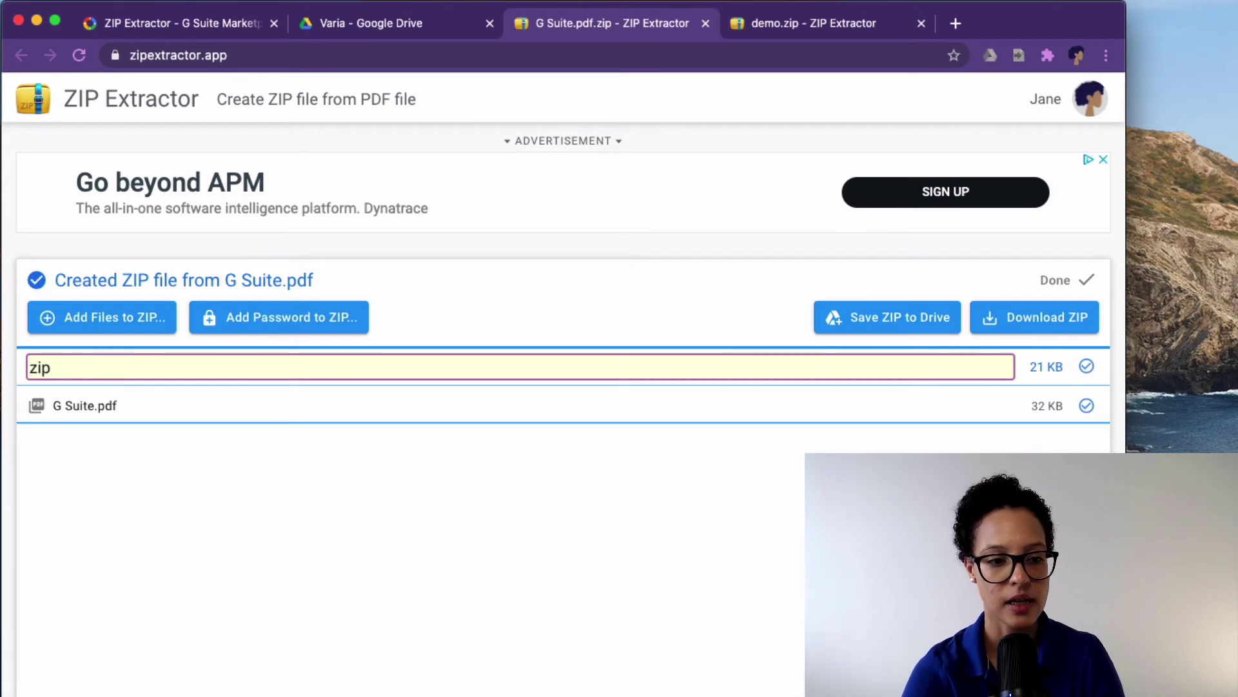
{"action": "type", "text": "demo"}
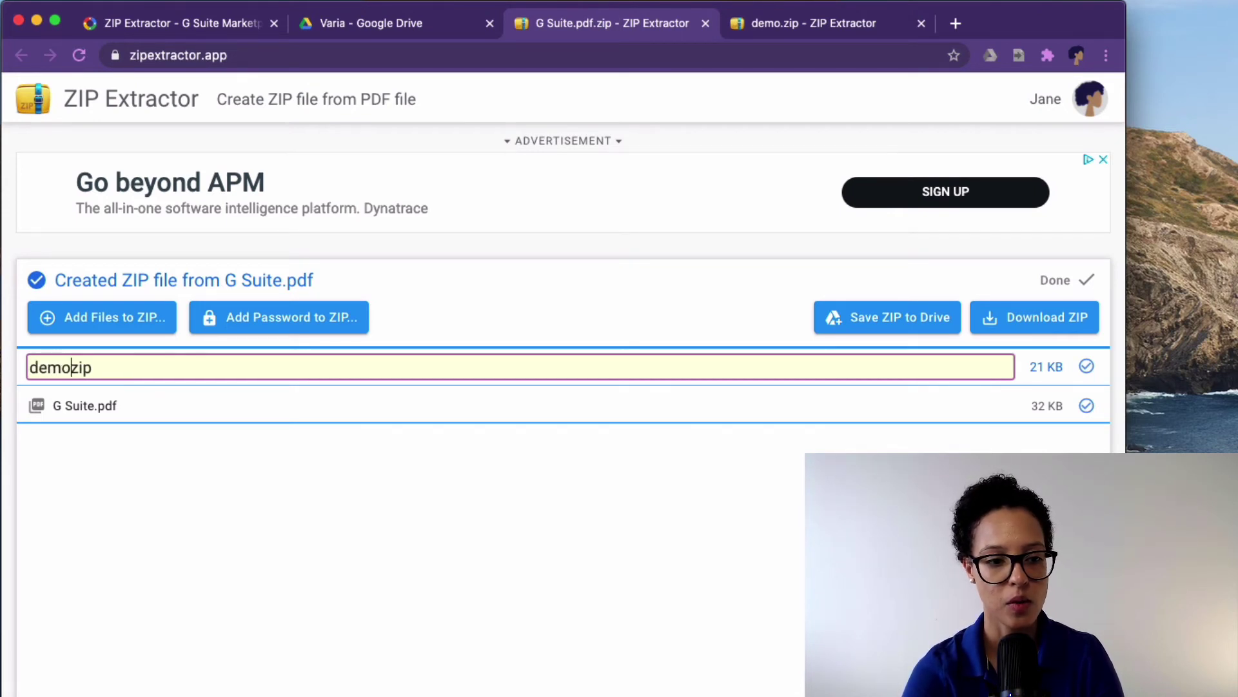
{"action": "type", "text": " new."}
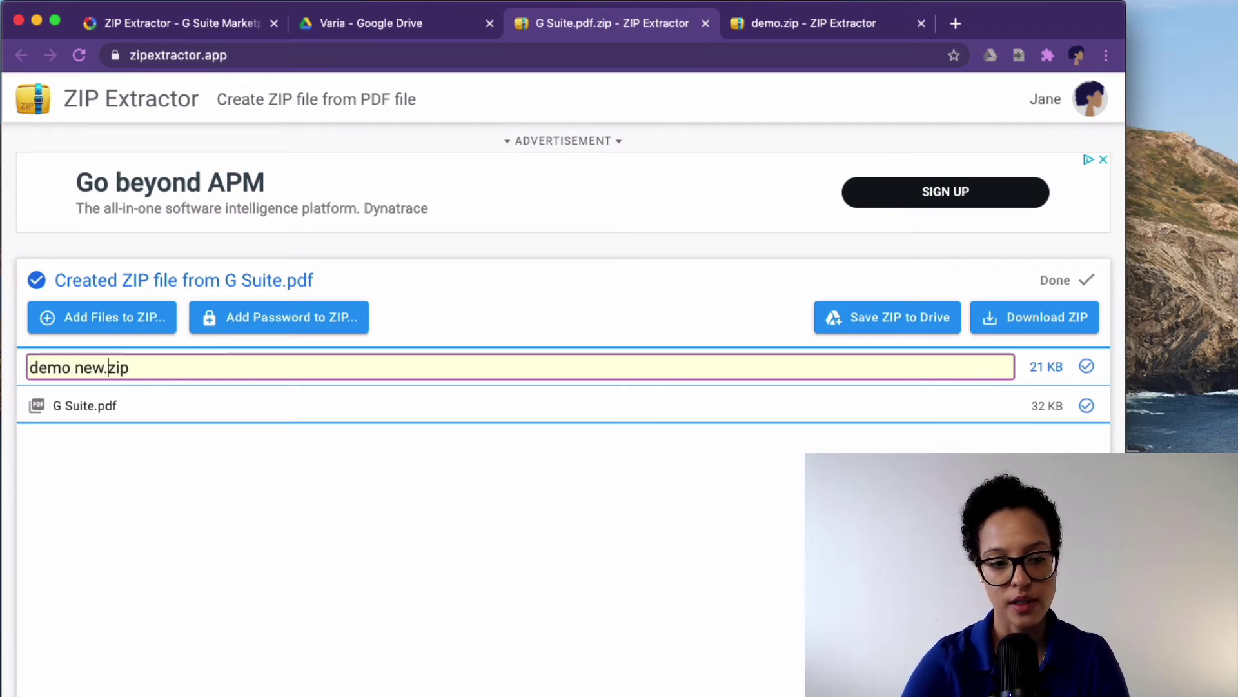
{"action": "left_click", "coordinate": [475, 512]}
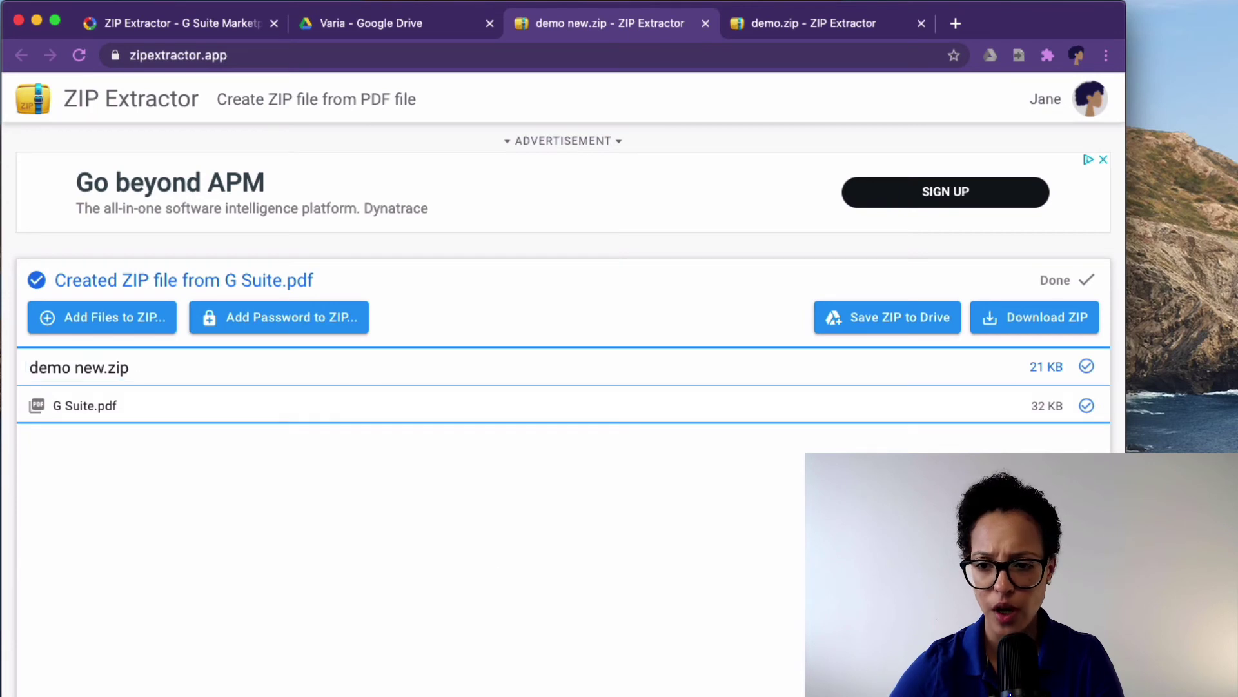
{"action": "left_click", "coordinate": [884, 318]}
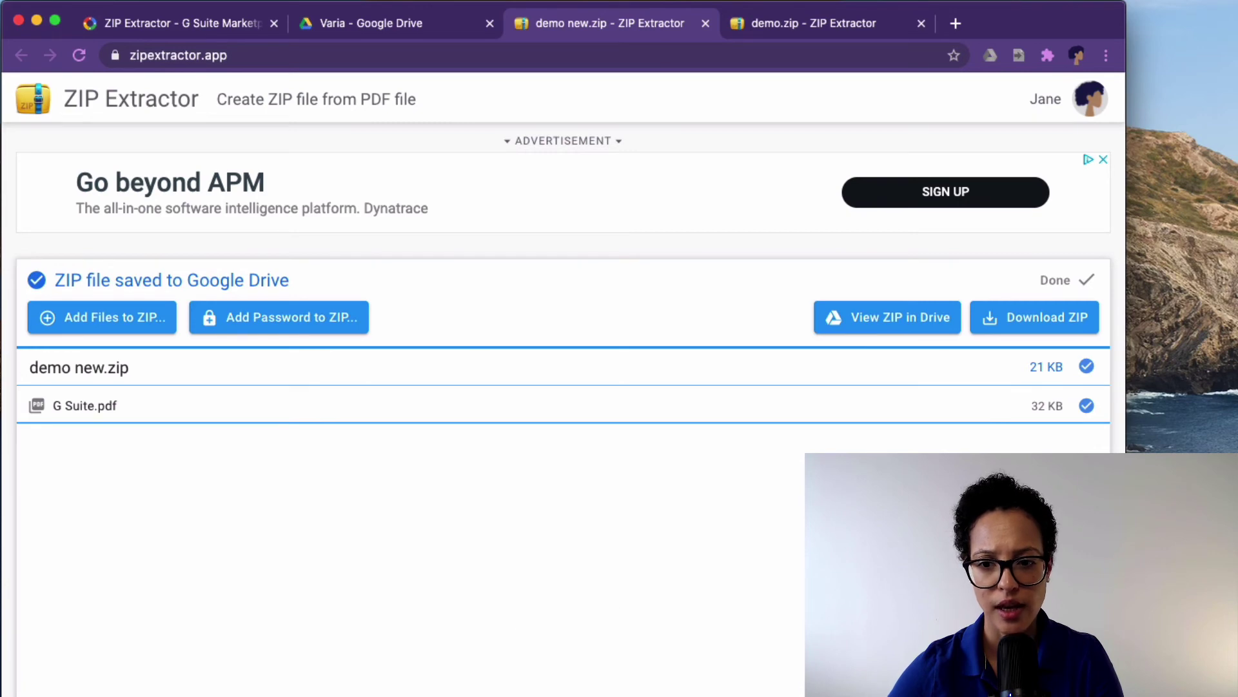
{"action": "left_click", "coordinate": [906, 318]}
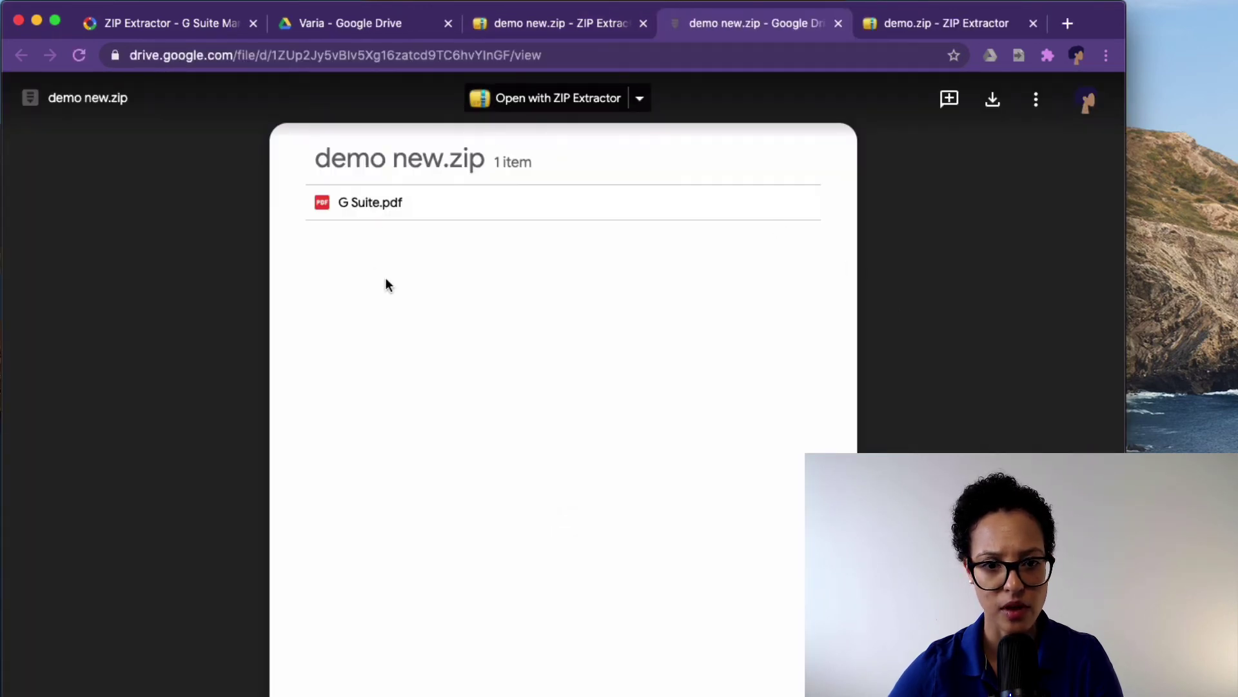
Check demo new.zip's name in the rename prompt and cancel it unchanged.
{"action": "left_click", "coordinate": [160, 340]}
{"action": "left_click", "coordinate": [75, 104]}
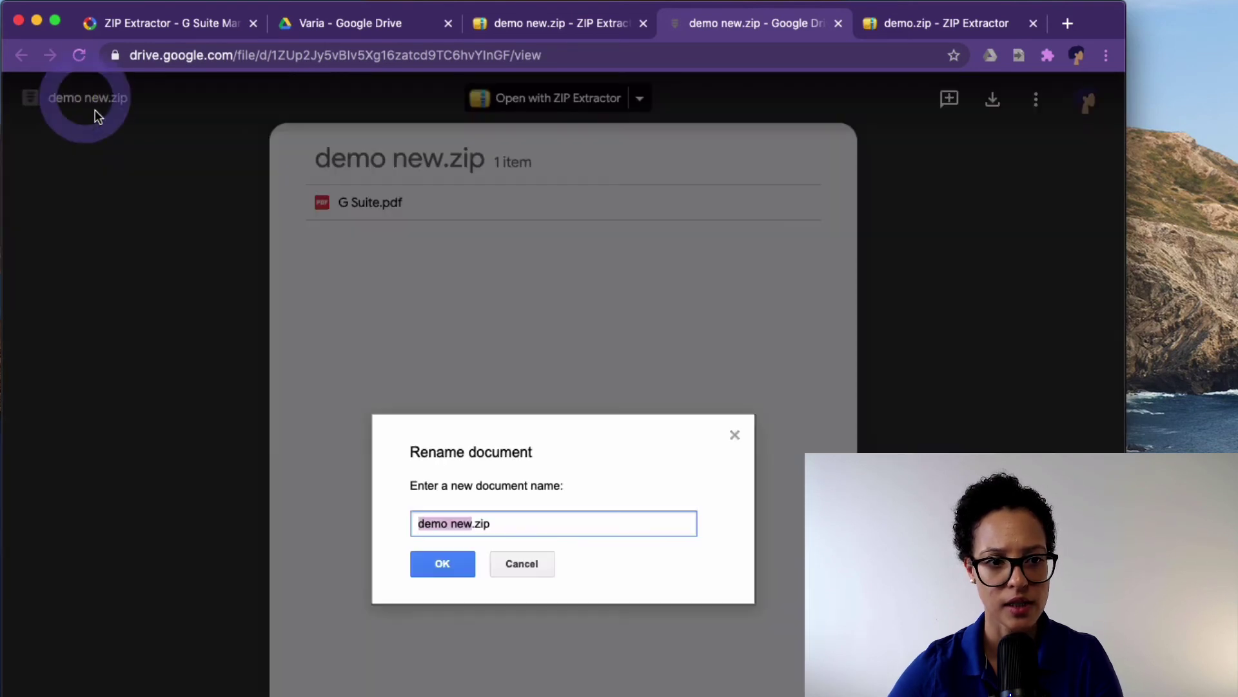
{"action": "left_click", "coordinate": [519, 565]}
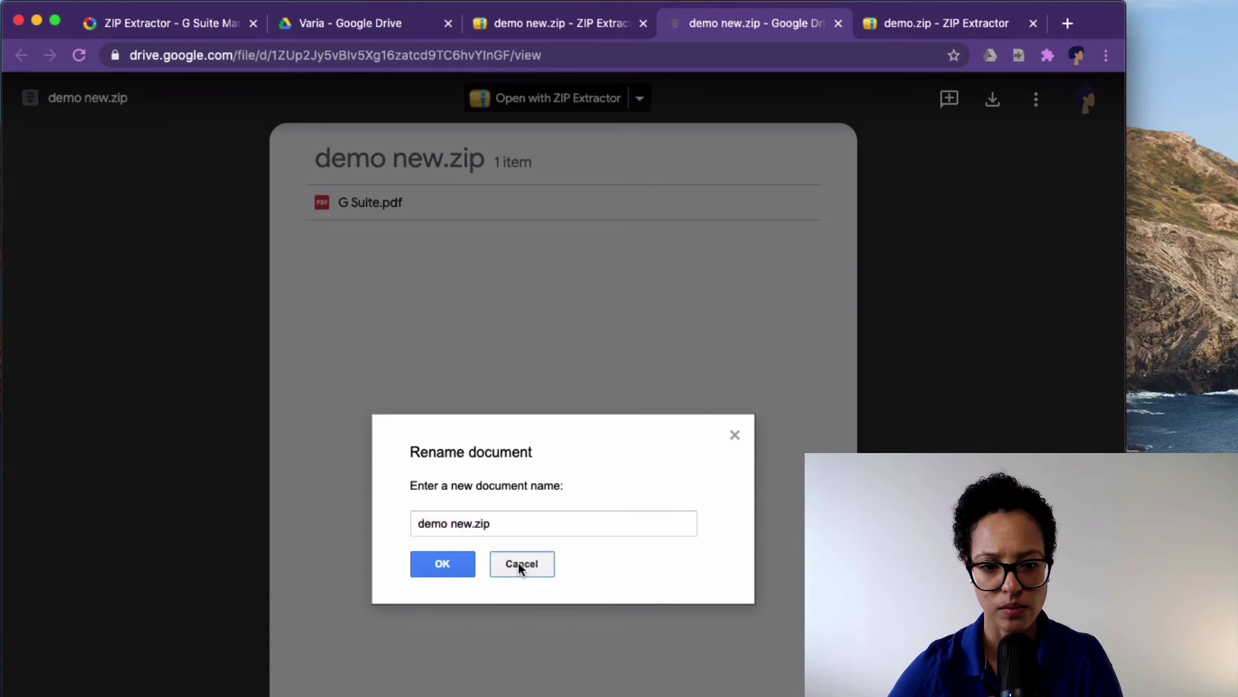
{"action": "left_click", "coordinate": [1093, 426]}
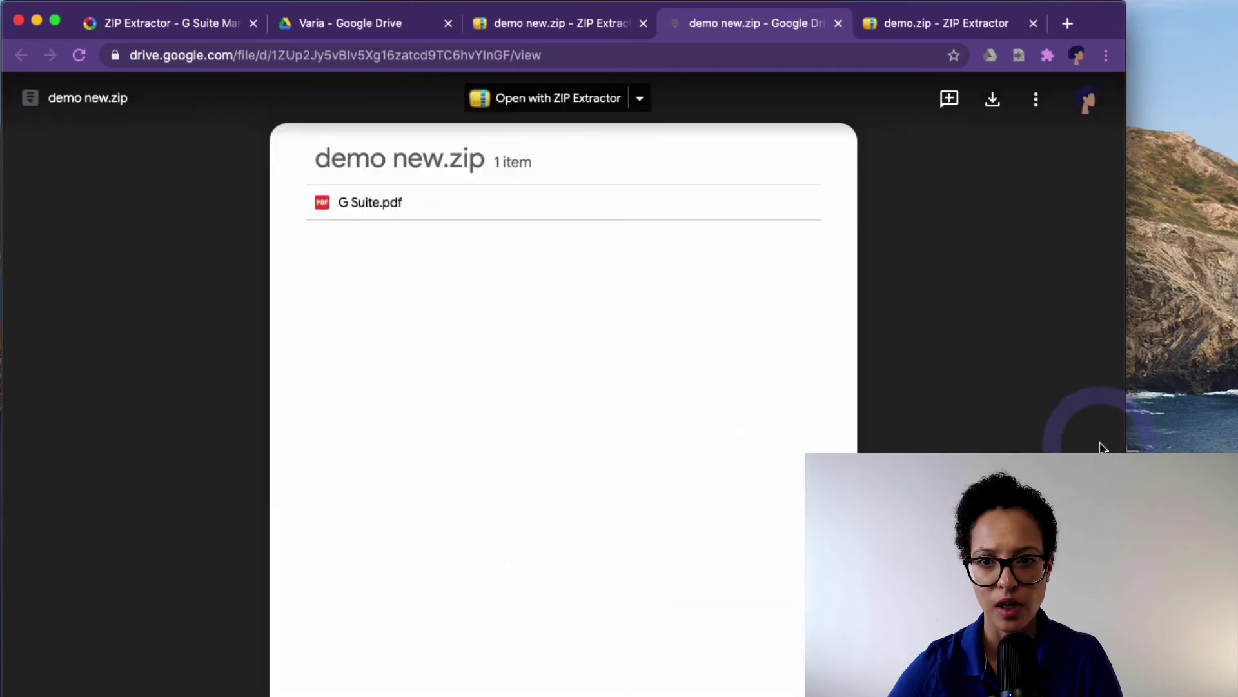
Reload the Varia folder and preview demo new.zip to confirm it holds G Suite.pdf.
{"action": "left_click", "coordinate": [361, 22]}
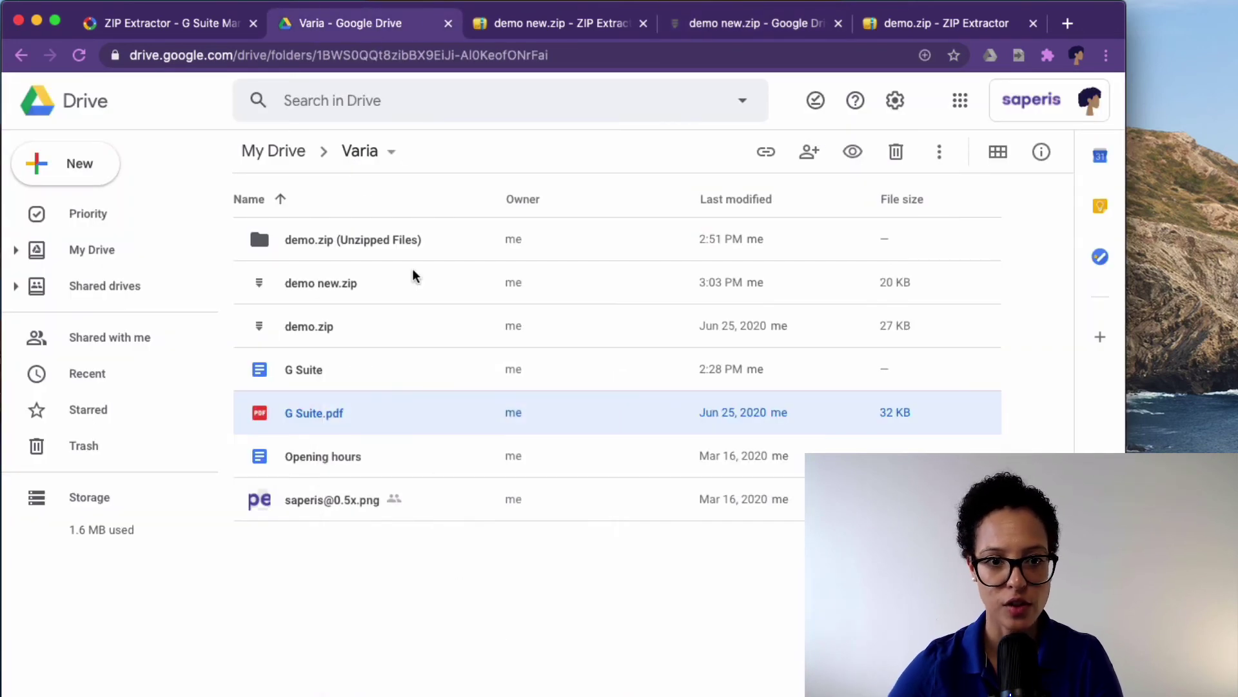
{"action": "left_click", "coordinate": [80, 57]}
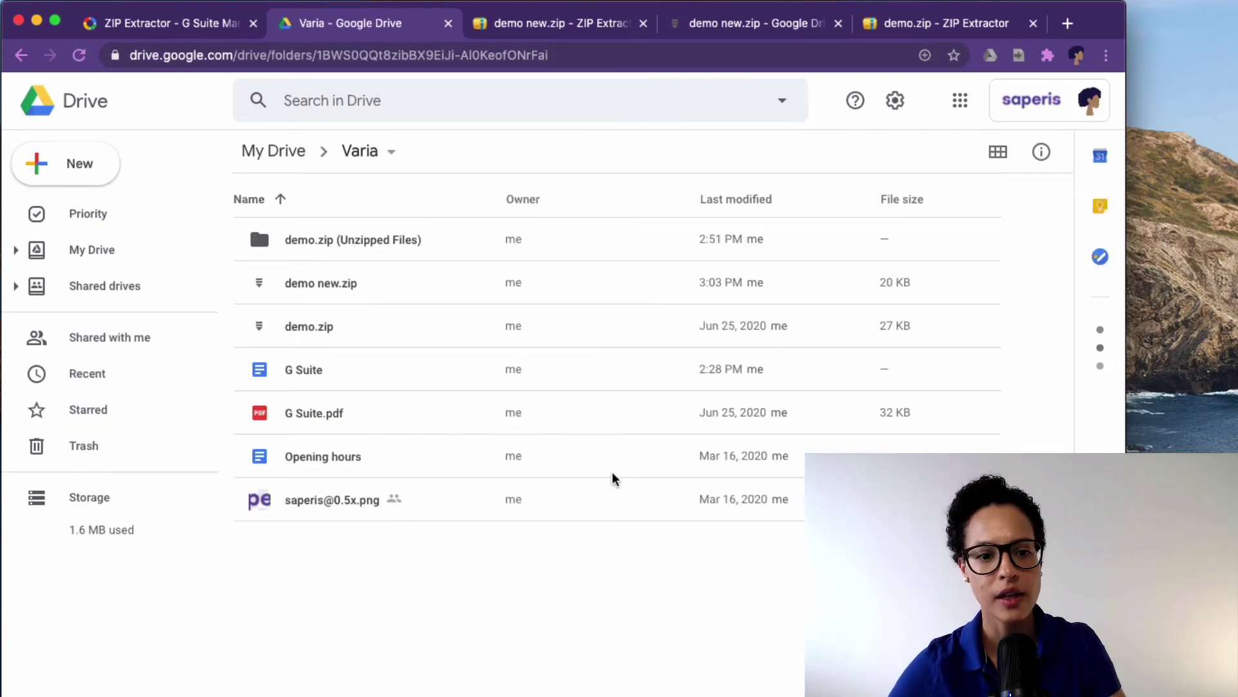
{"action": "double_click", "coordinate": [327, 282]}
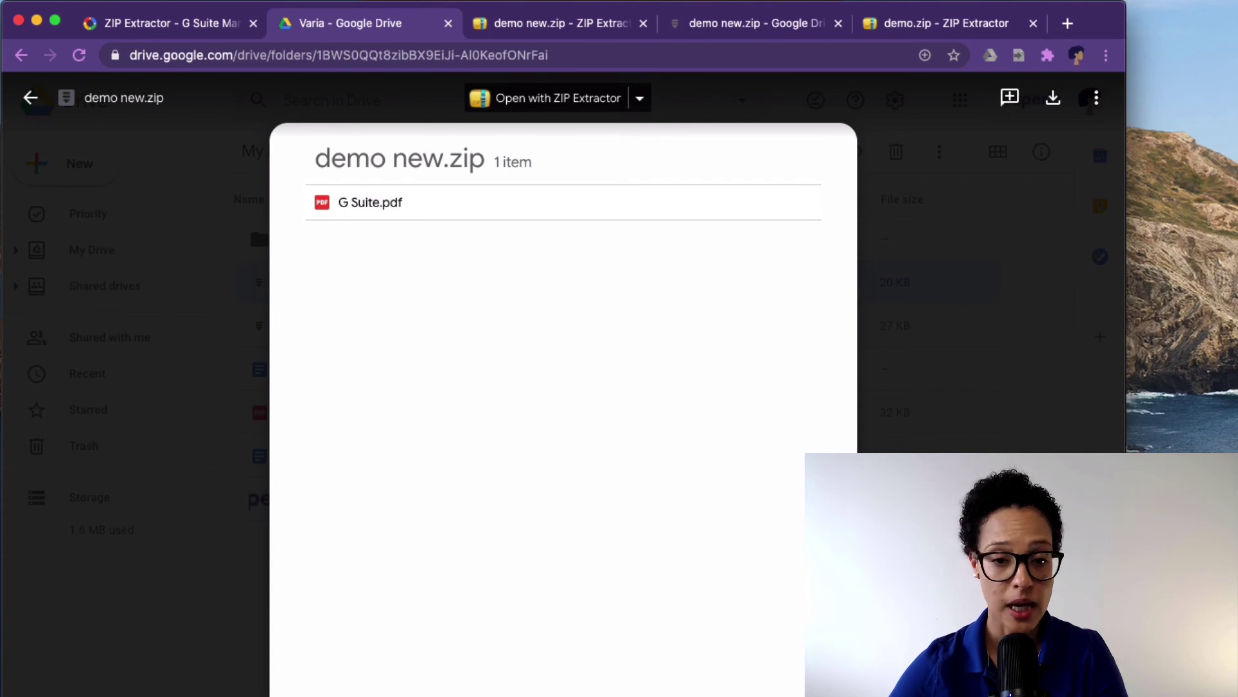
{"action": "left_click", "coordinate": [258, 219]}
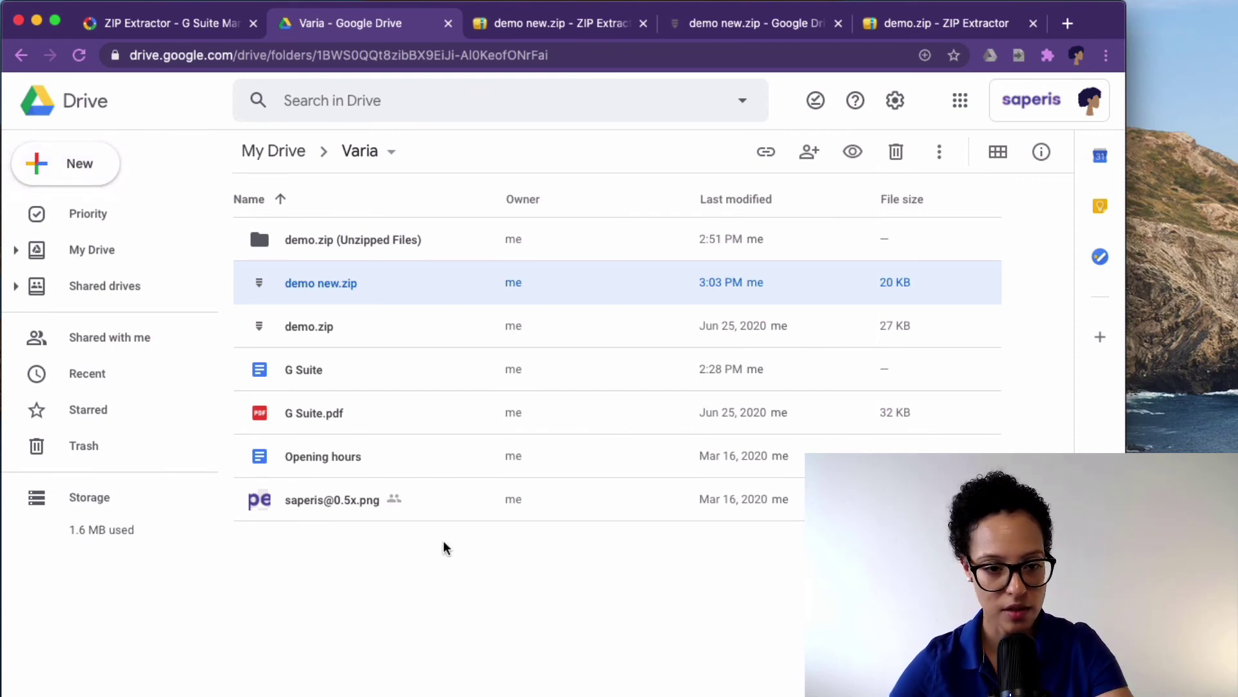
{"action": "right_click", "coordinate": [332, 422]}
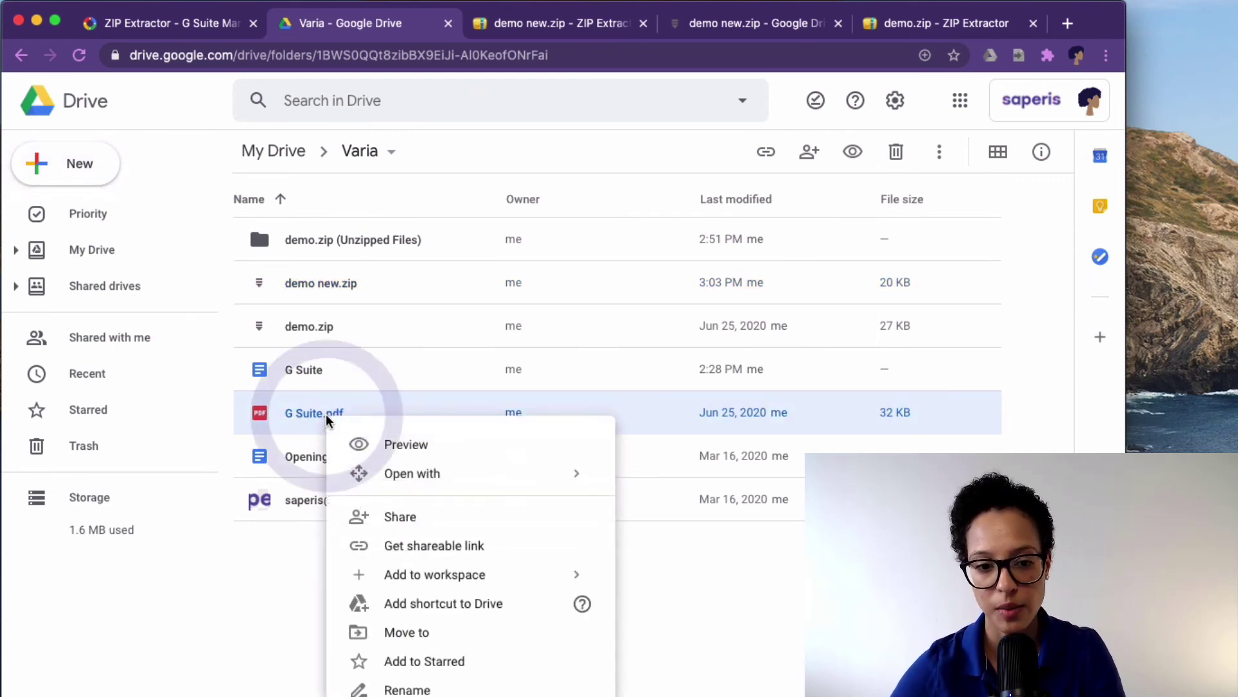
{"action": "mouse_move", "coordinate": [586, 475]}
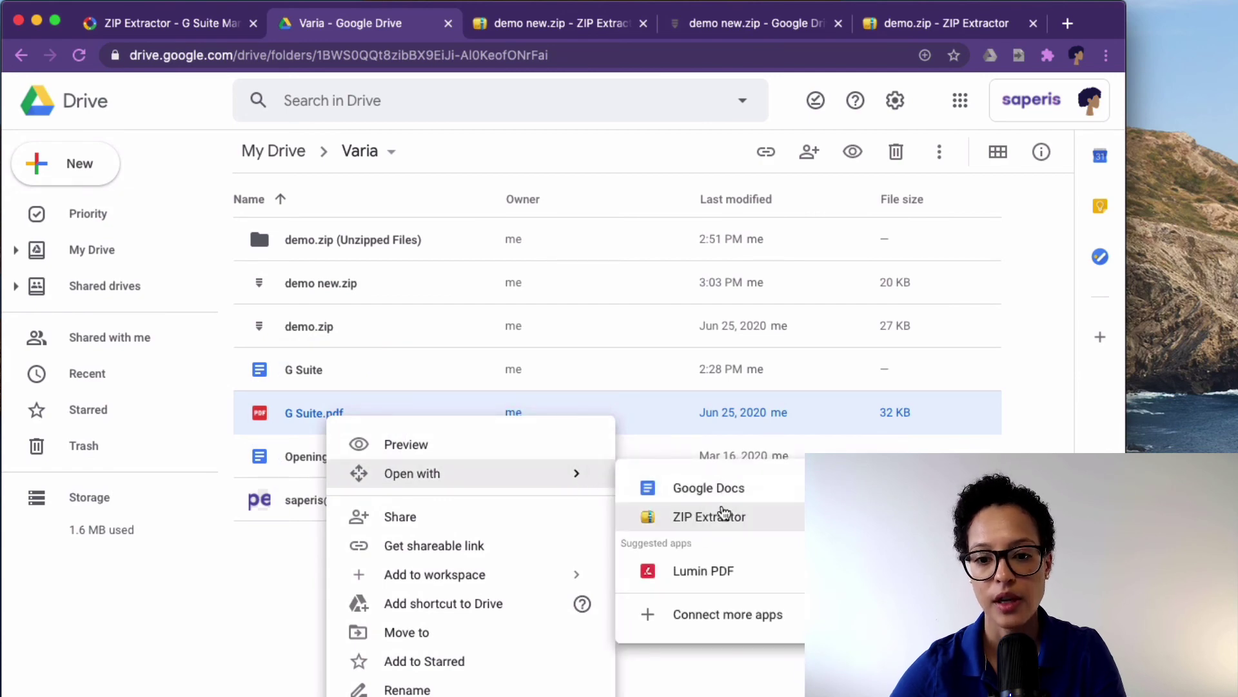